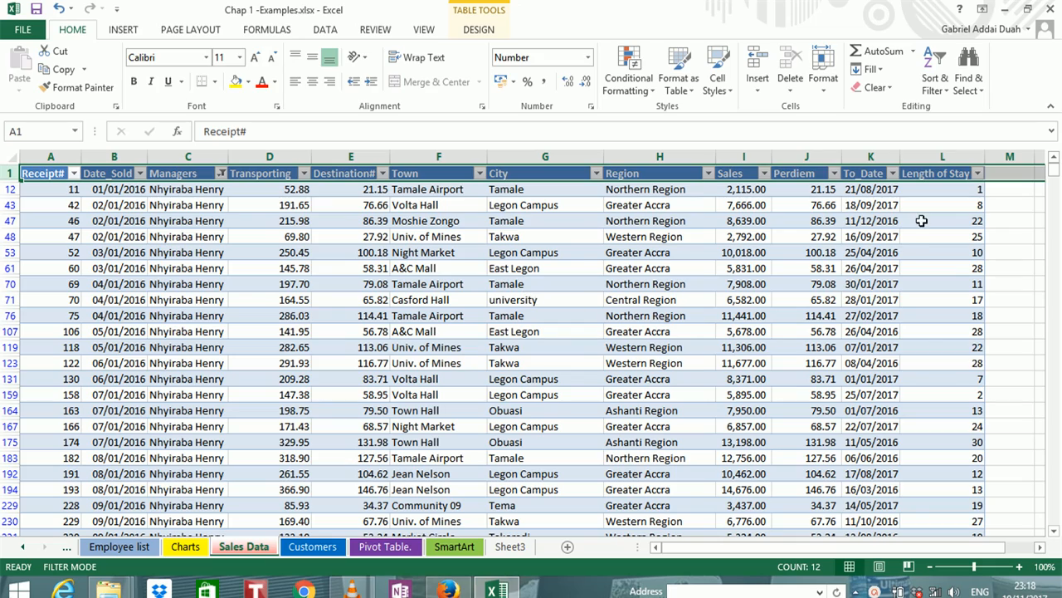
Create a PivotTable from the Bookings table on a new worksheet
{"action": "mouse_move", "coordinate": [1055, 175]}
{"action": "left_mouse_down"}
{"action": "mouse_move", "coordinate": [1055, 190]}
{"action": "mouse_move", "coordinate": [1055, 175]}
{"action": "left_mouse_up"}
{"action": "scroll", "coordinate": [179, 239], "scroll_direction": "up", "scroll_amount": 1, "text": "ctrl"}
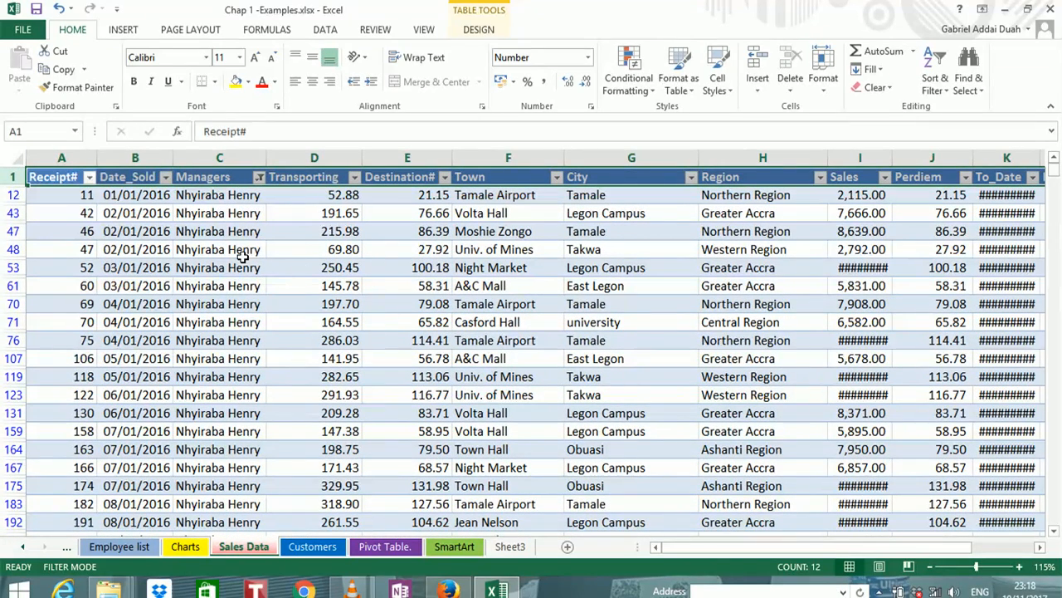
{"action": "left_click", "coordinate": [332, 285]}
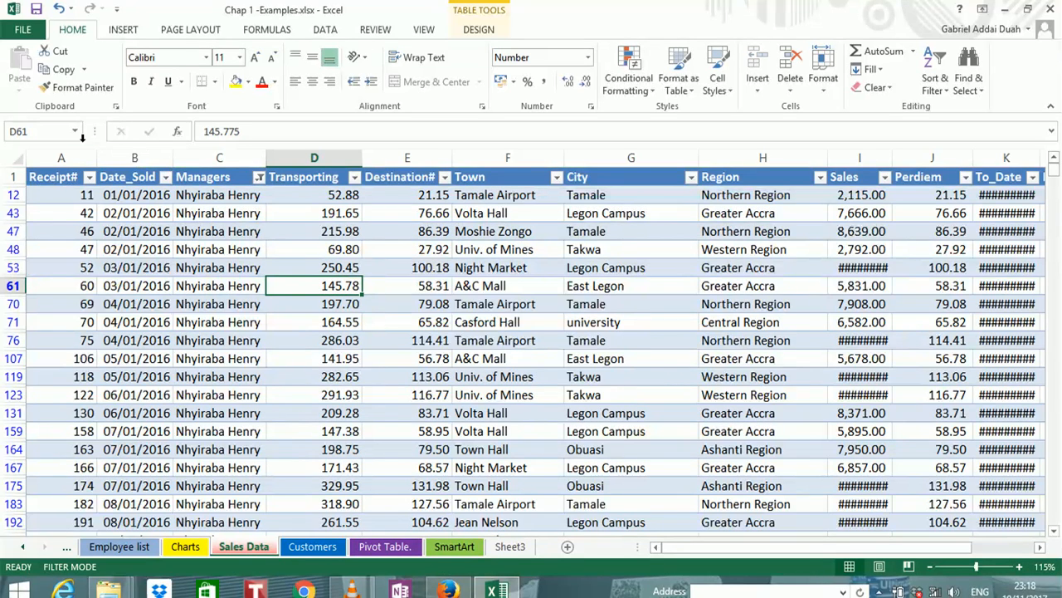
{"action": "left_click", "coordinate": [120, 30]}
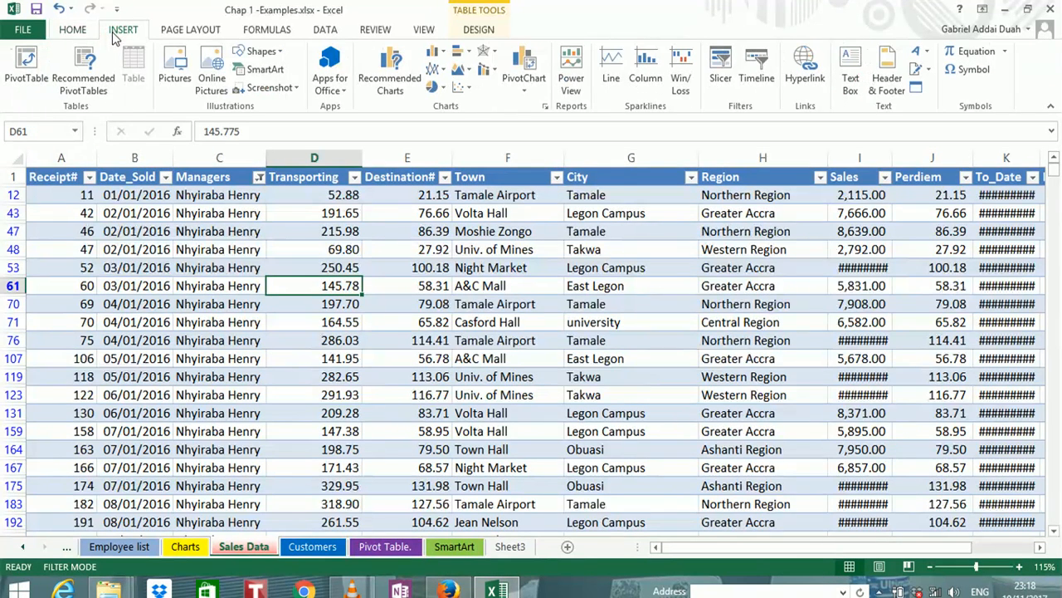
{"action": "left_click", "coordinate": [25, 66]}
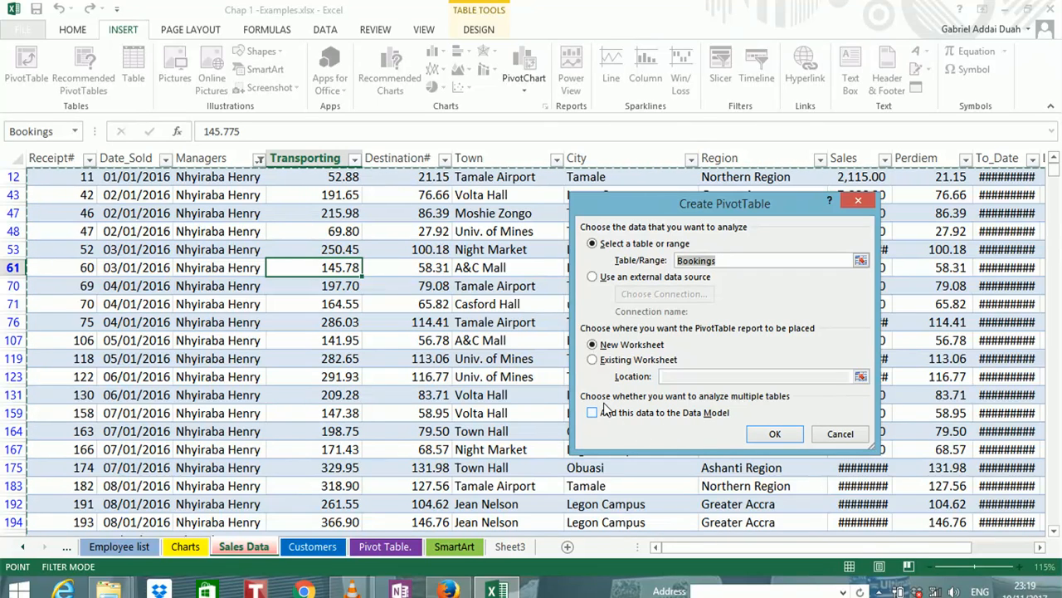
{"action": "left_click", "coordinate": [770, 437]}
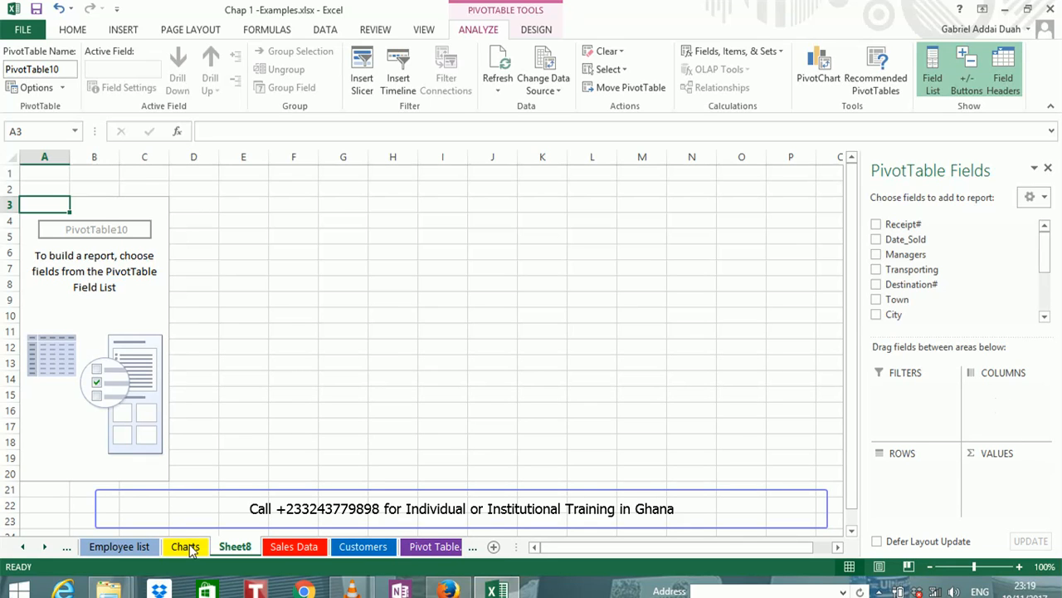
Check the Sales Data source sheet and add the Managers field to the rows of the new PivotTable
{"action": "left_click", "coordinate": [295, 550]}
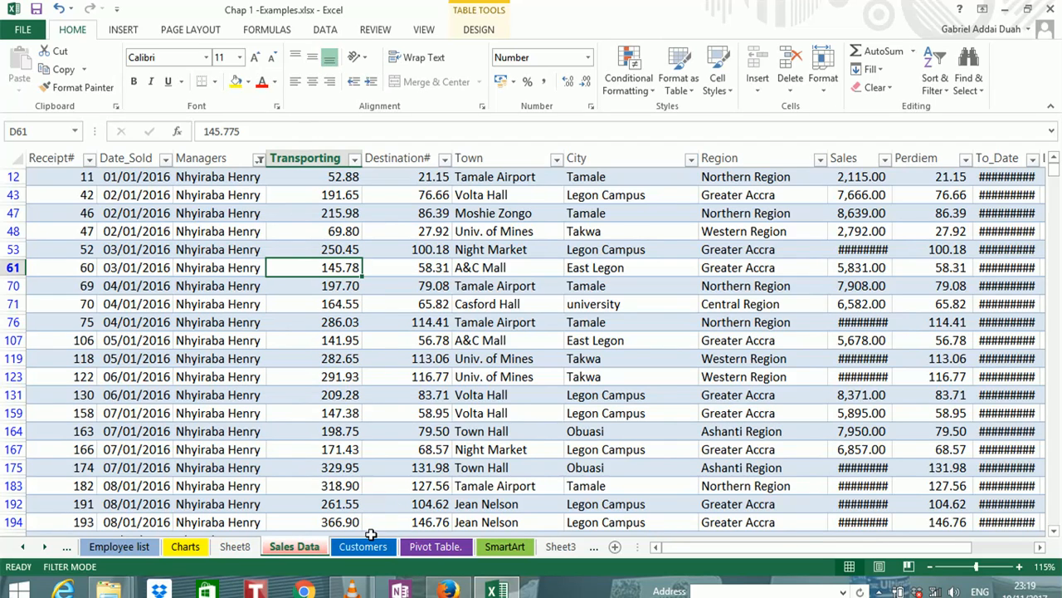
{"action": "left_click", "coordinate": [235, 546]}
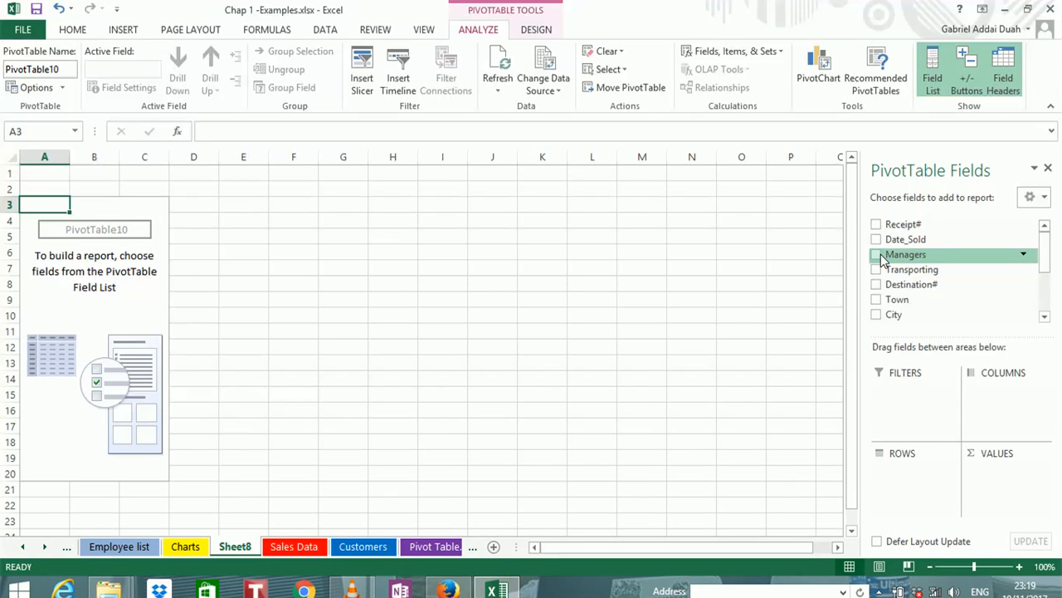
{"action": "left_click_drag", "start_coordinate": [888, 258], "coordinate": [903, 477]}
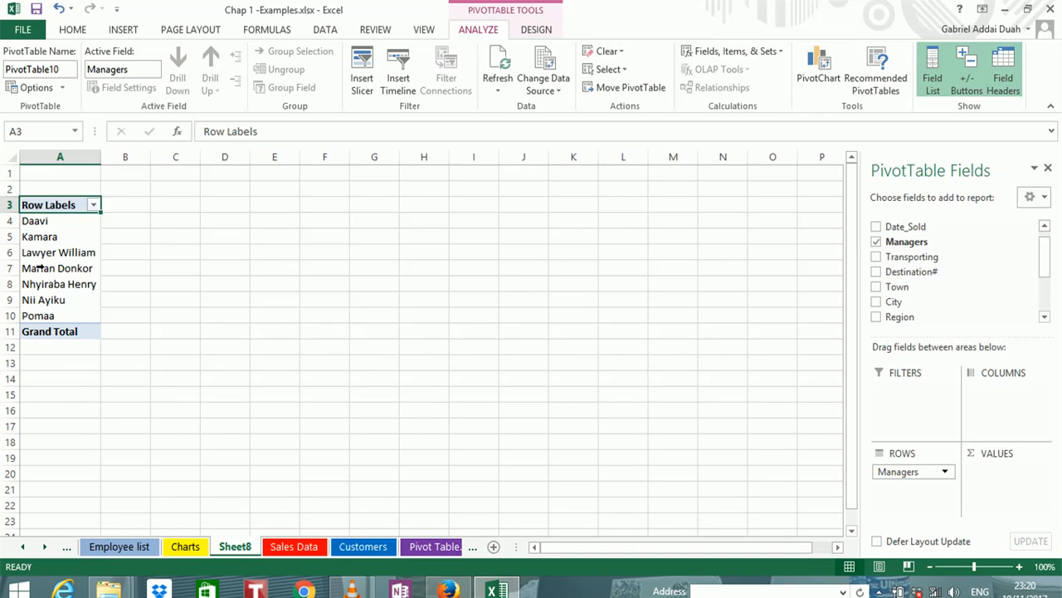
Examine the repeated manager entries in the Sales Data sheet's Managers column and return to the PivotTable on Sheet8
{"action": "left_click", "coordinate": [282, 551]}
{"action": "left_click", "coordinate": [228, 230]}
{"action": "left_click", "coordinate": [241, 303]}
{"action": "left_click", "coordinate": [239, 395]}
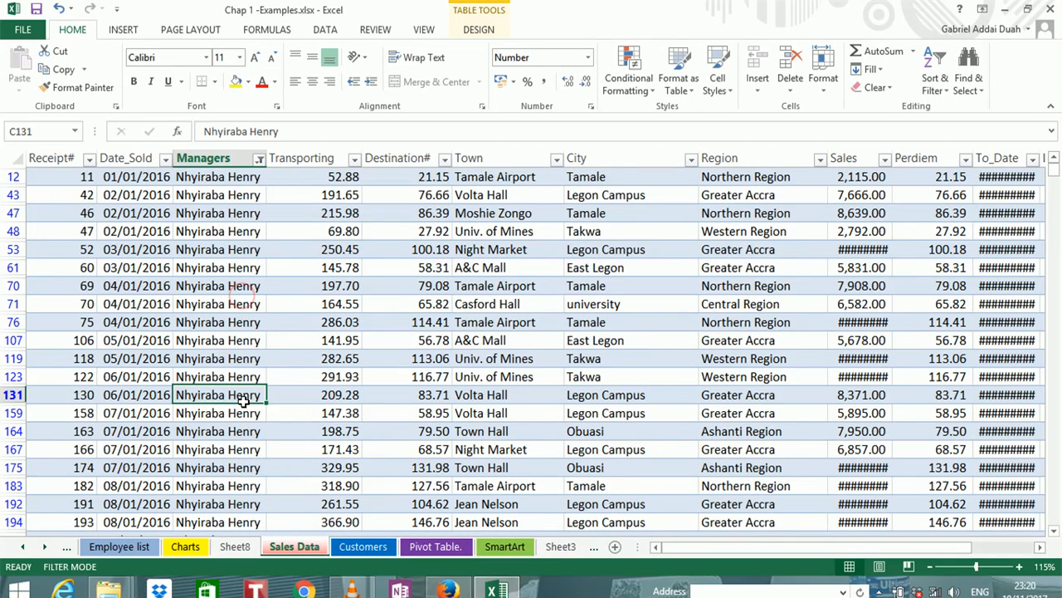
{"action": "left_click", "coordinate": [243, 467]}
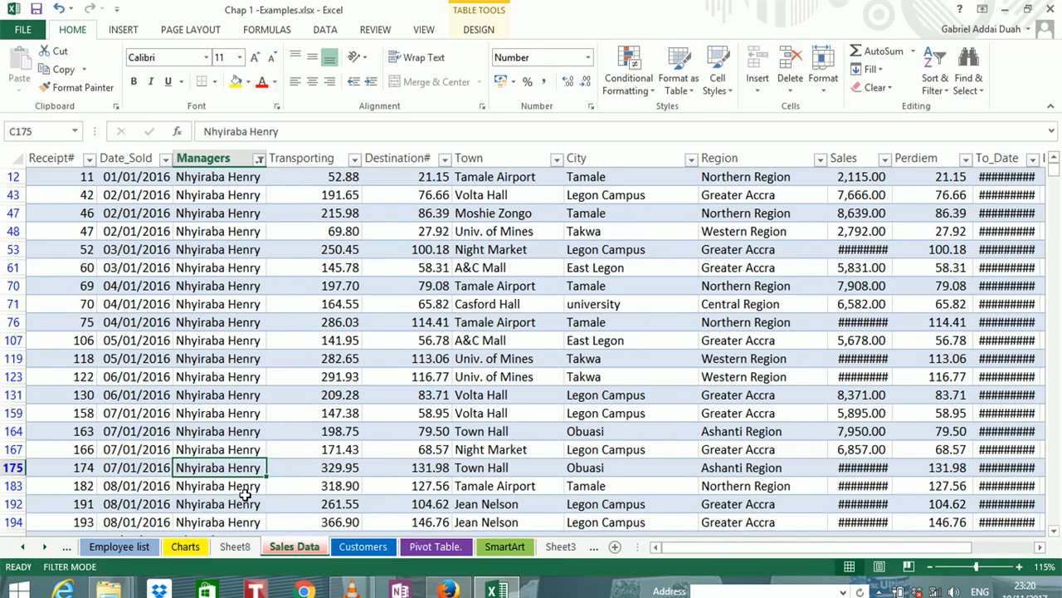
{"action": "left_click", "coordinate": [249, 547]}
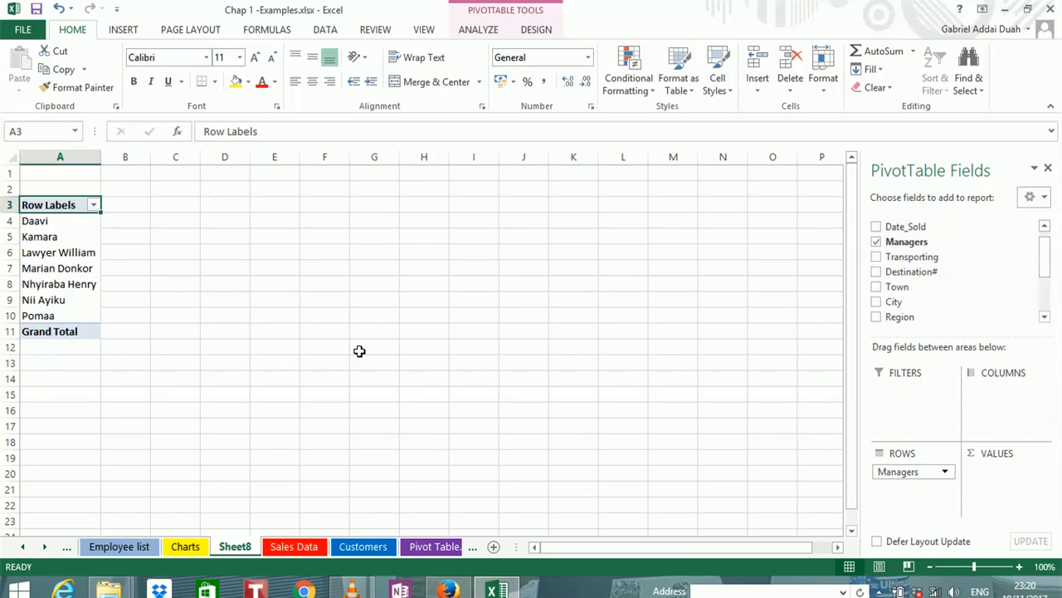
Try the Region field as a second row field beneath Managers in the PivotTable
{"action": "left_click", "coordinate": [1045, 317]}
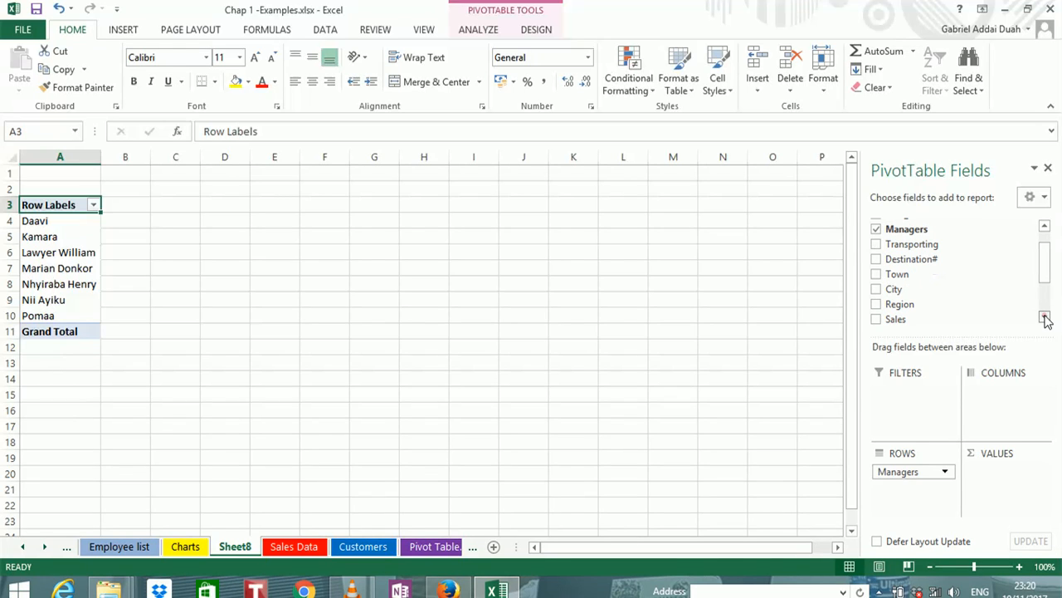
{"action": "left_click", "coordinate": [1045, 319]}
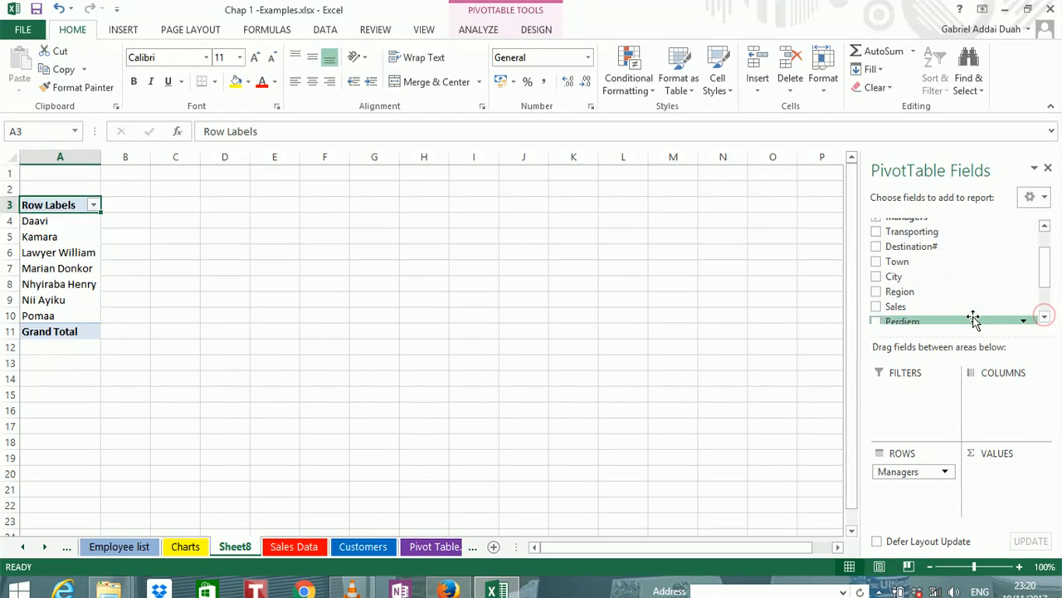
{"action": "left_click", "coordinate": [876, 291]}
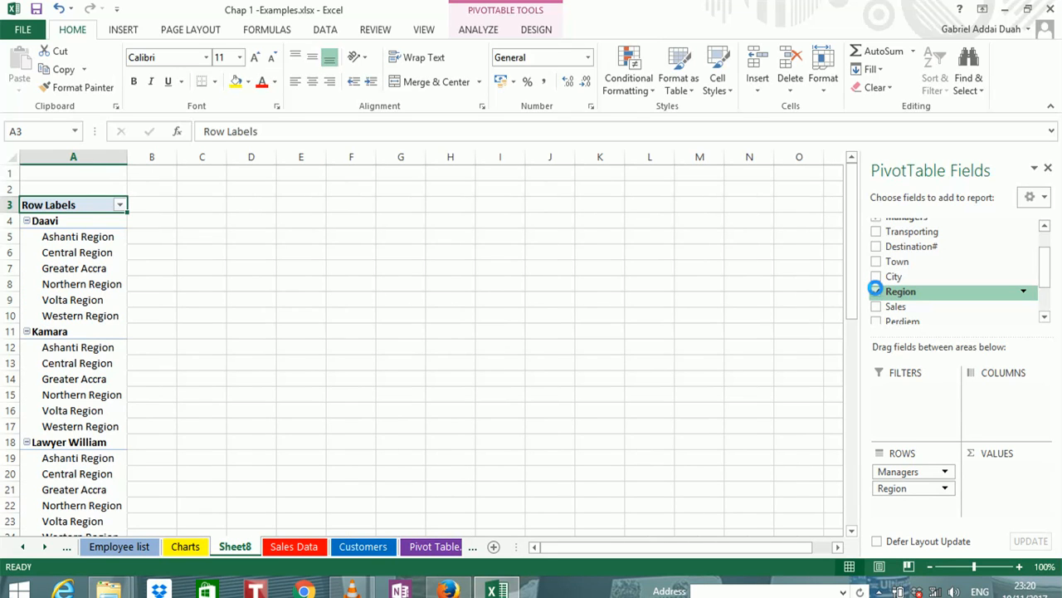
{"action": "left_click", "coordinate": [877, 292]}
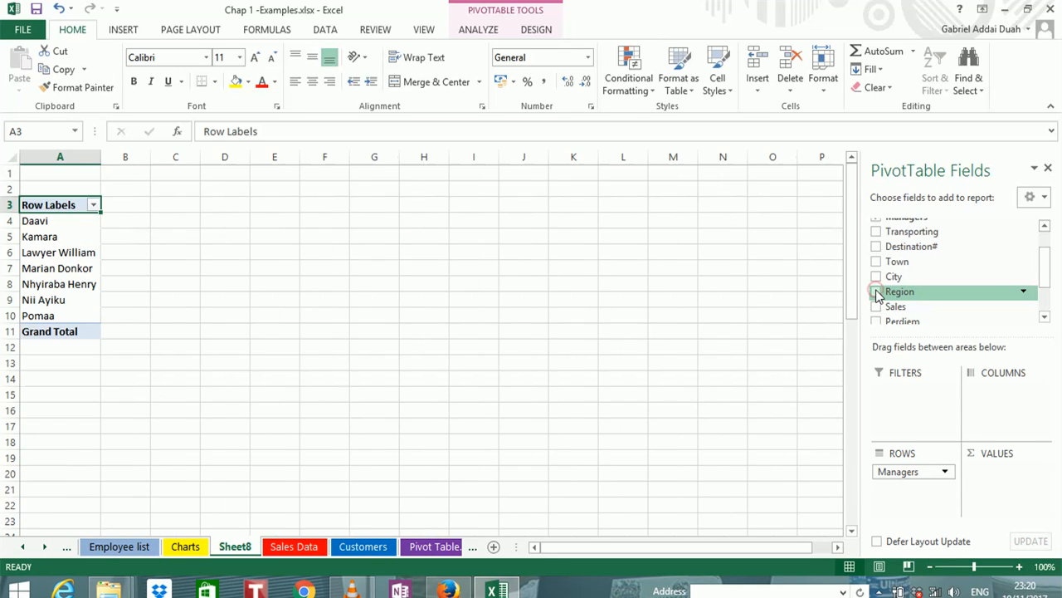
{"action": "left_click", "coordinate": [876, 291]}
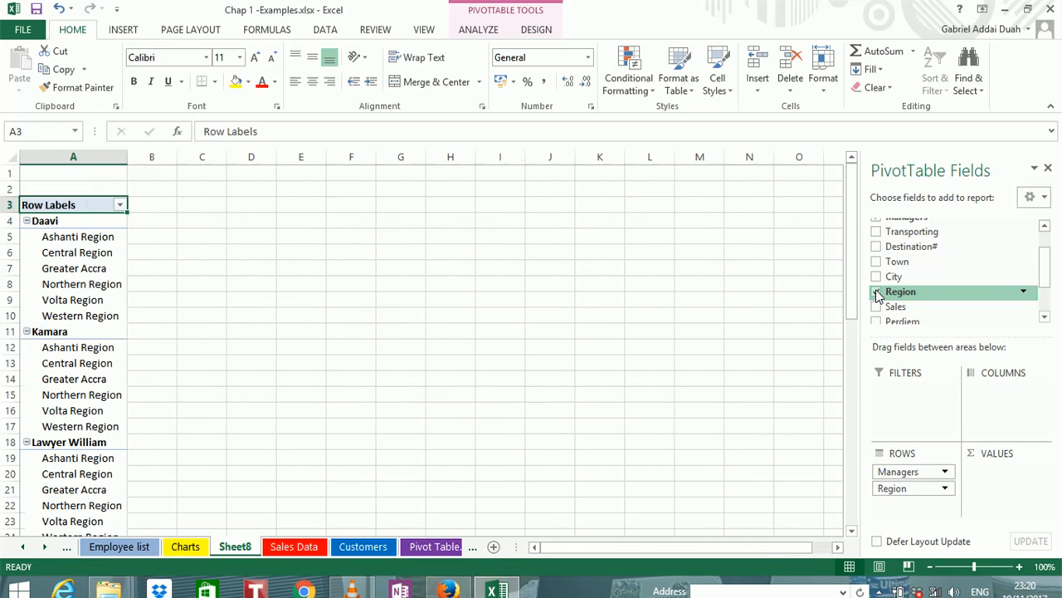
{"action": "left_click", "coordinate": [877, 291]}
{"action": "left_click", "coordinate": [876, 291]}
{"action": "left_click", "coordinate": [876, 291]}
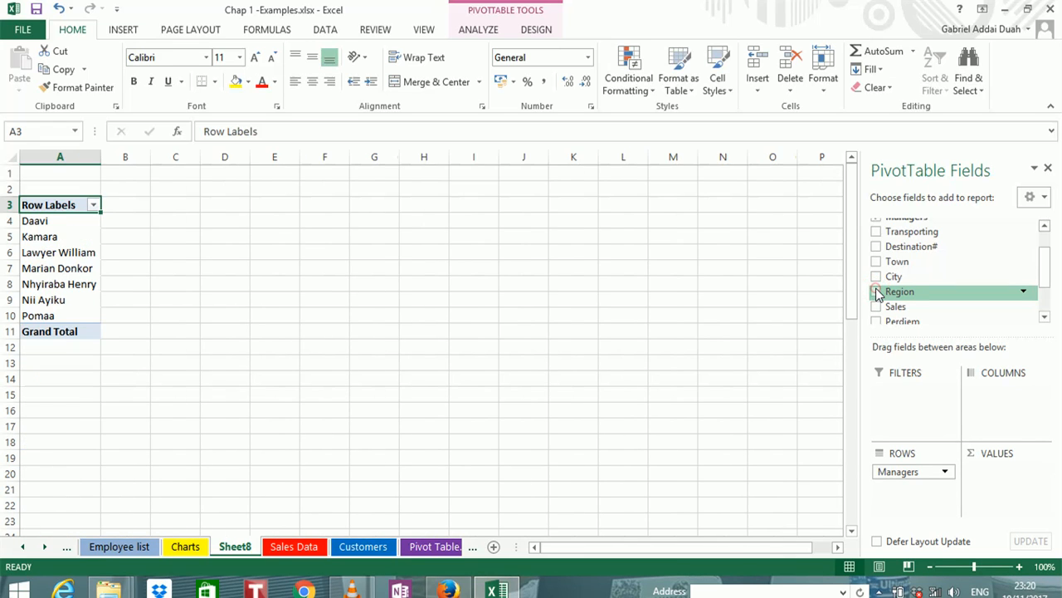
{"action": "left_click", "coordinate": [876, 290]}
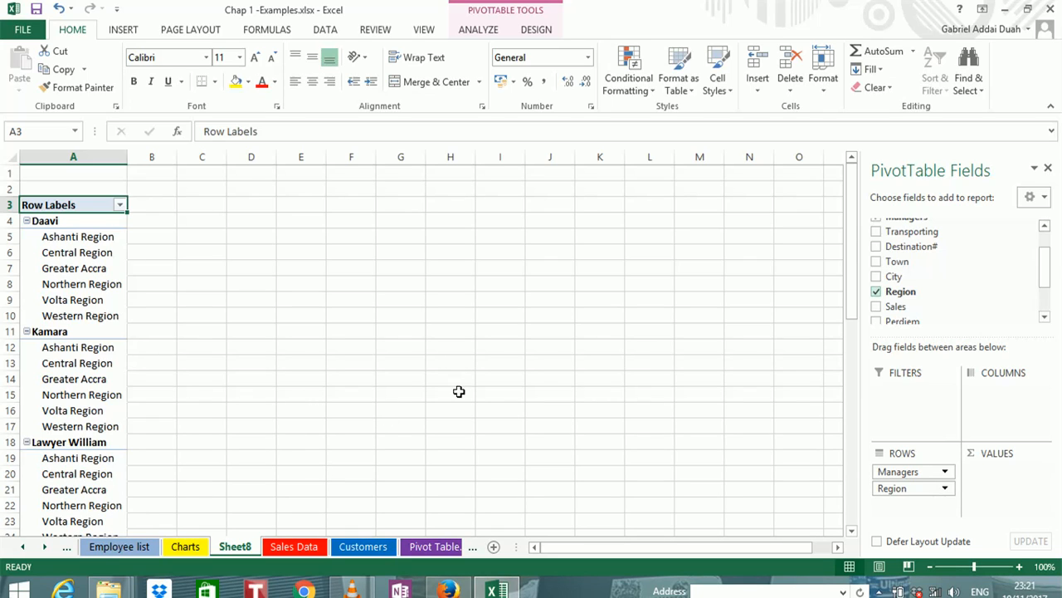
{"action": "left_click", "coordinate": [877, 291]}
Place the Region field in the PivotTable's columns and summarize the Sales field as its values
{"action": "left_click_drag", "start_coordinate": [896, 295], "coordinate": [999, 397]}
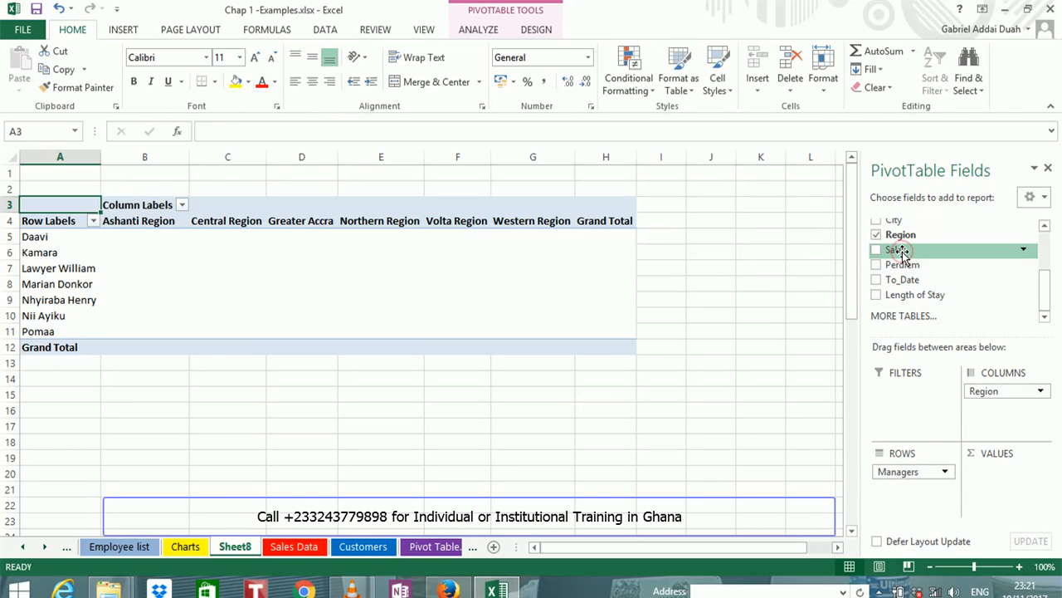
{"action": "left_click_drag", "start_coordinate": [901, 251], "coordinate": [992, 483]}
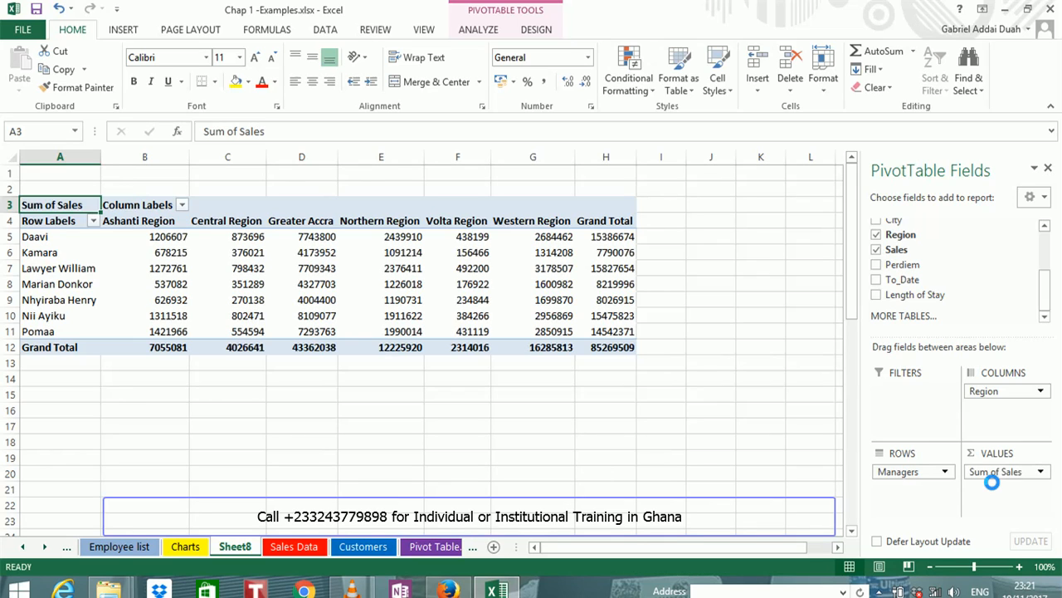
{"action": "left_click", "coordinate": [877, 250]}
{"action": "left_click_drag", "start_coordinate": [892, 250], "coordinate": [1008, 494]}
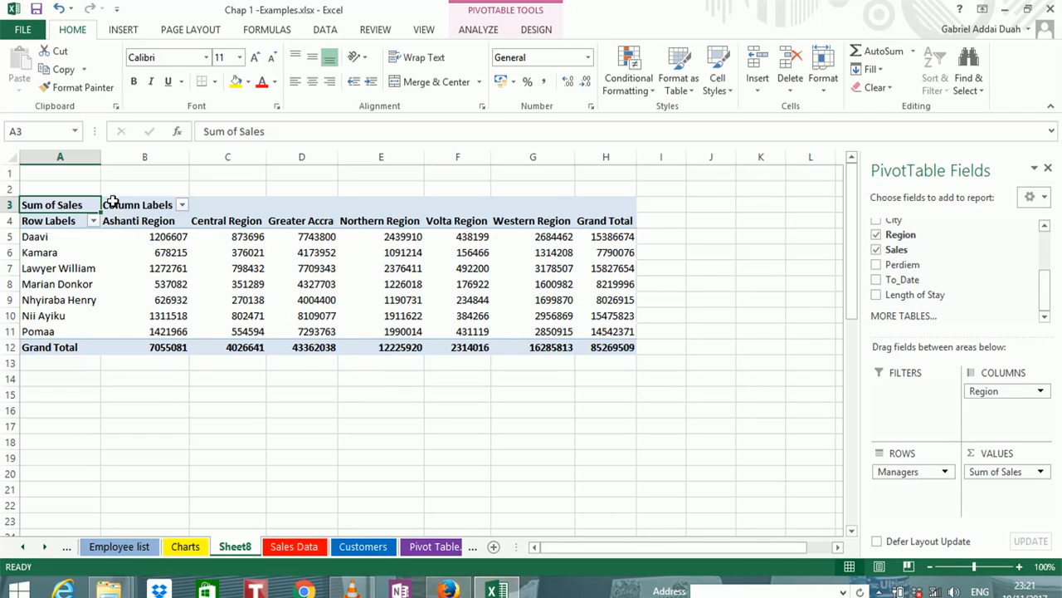
Change the PivotTable's report layout to tabular form
{"action": "mouse_move", "coordinate": [280, 292]}
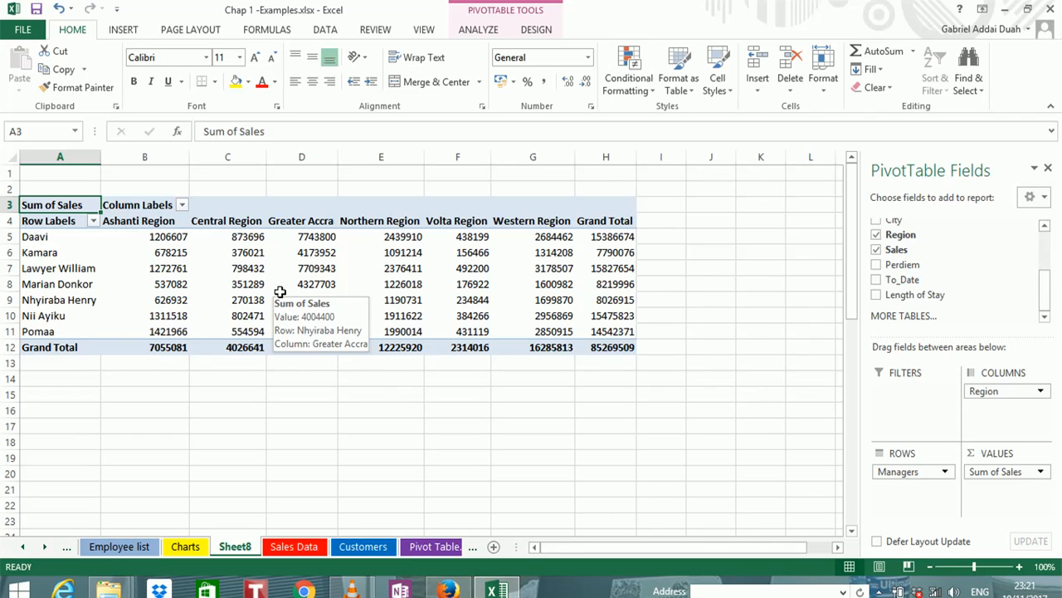
{"action": "mouse_move", "coordinate": [200, 277]}
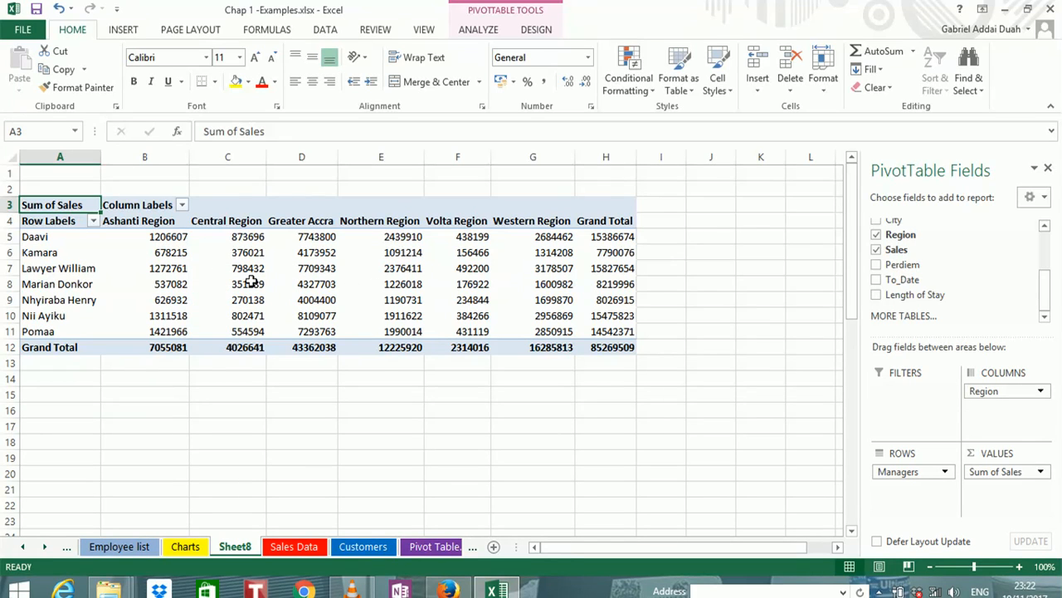
{"action": "mouse_move", "coordinate": [251, 282]}
{"action": "left_click", "coordinate": [124, 30]}
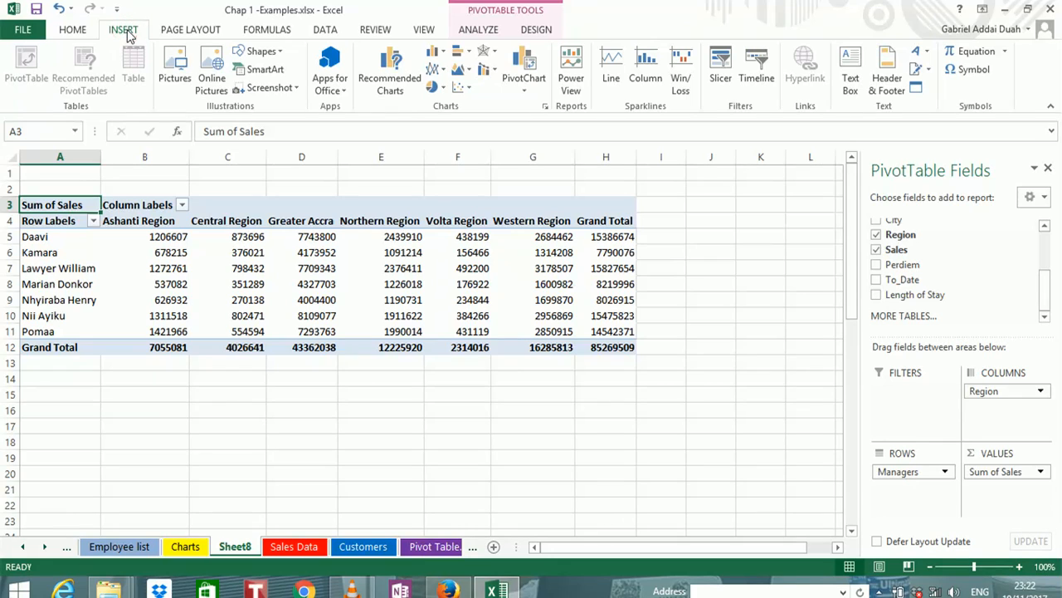
{"action": "left_click", "coordinate": [275, 315]}
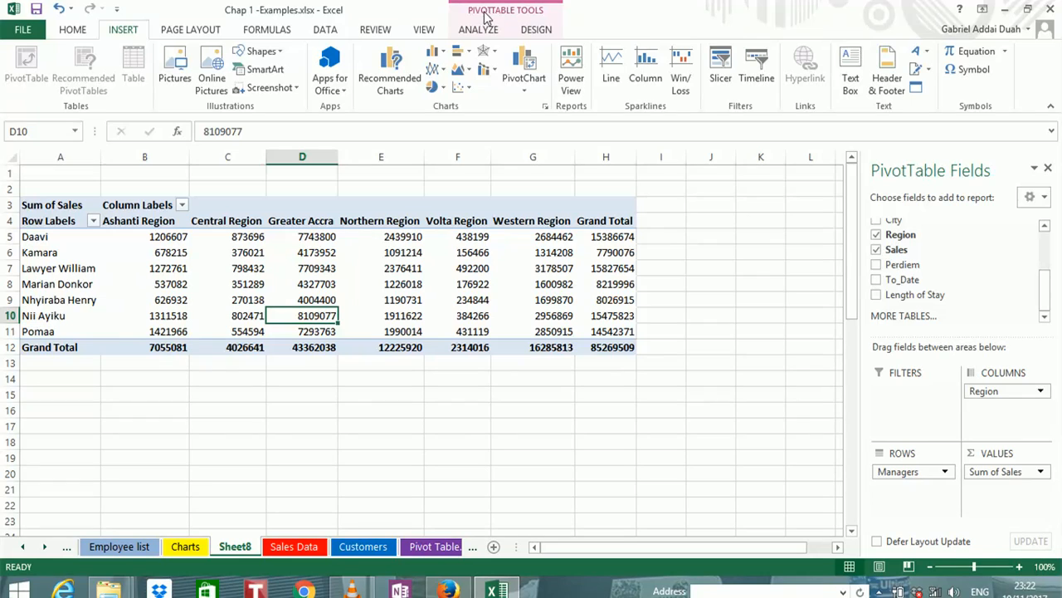
{"action": "left_click", "coordinate": [532, 31]}
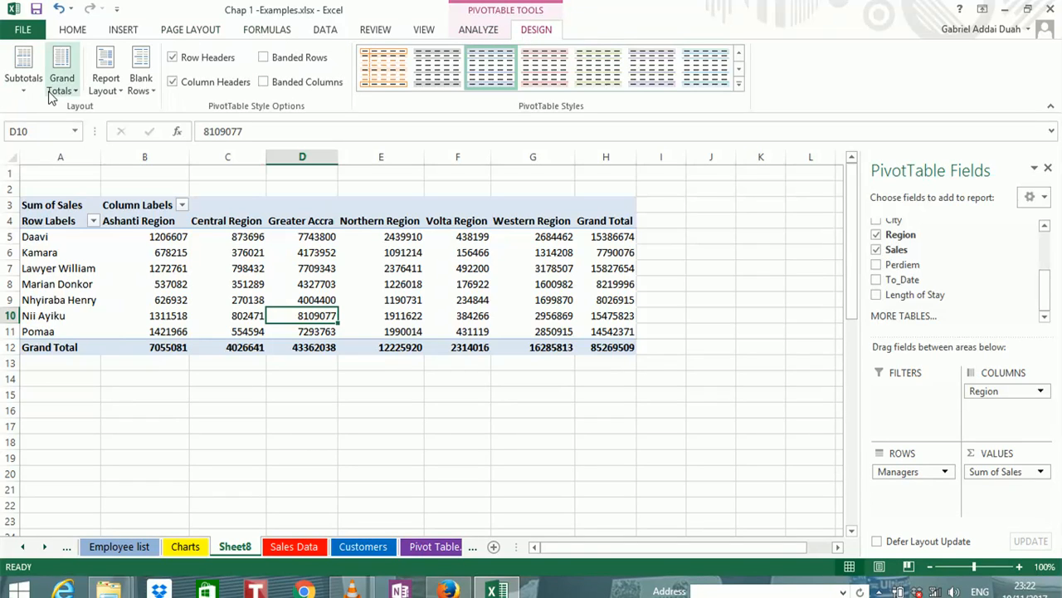
{"action": "left_click", "coordinate": [116, 92]}
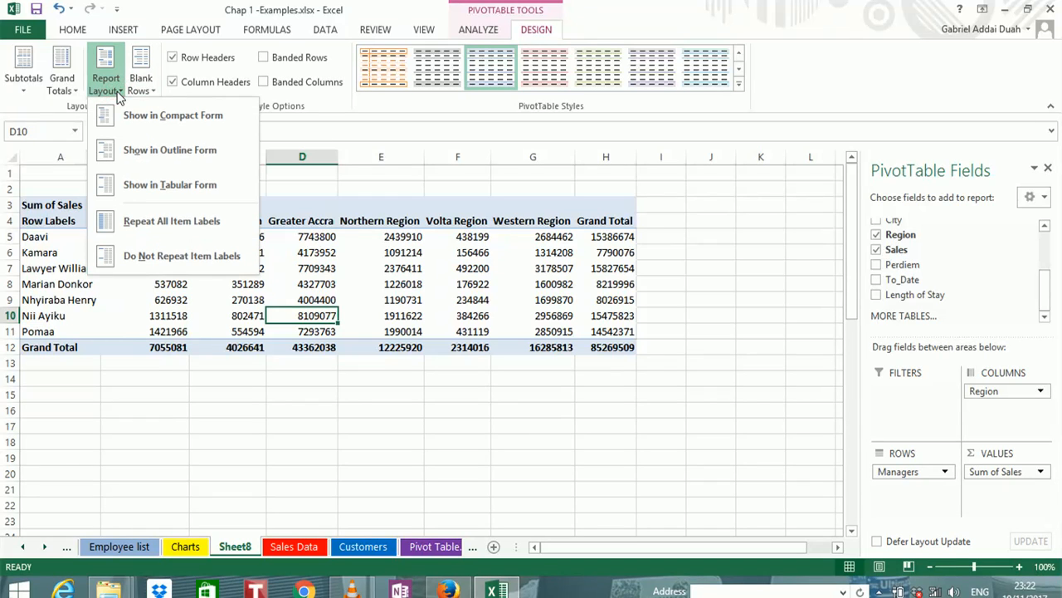
{"action": "left_click", "coordinate": [137, 184]}
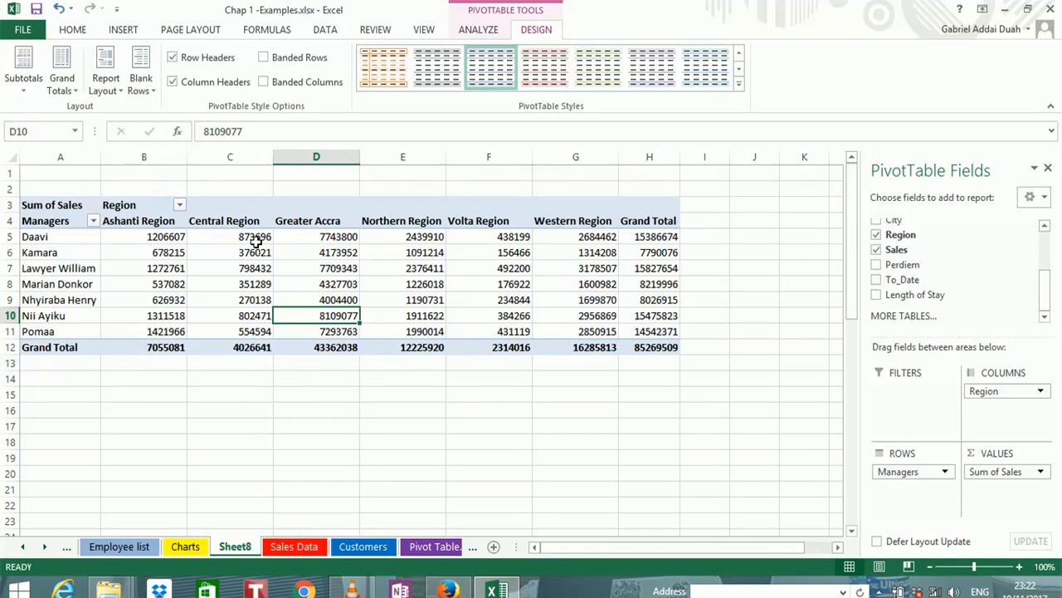
Select the PivotTable's sales values with the grand totals, B5:H12, and open their number format settings
{"action": "mouse_move", "coordinate": [463, 272]}
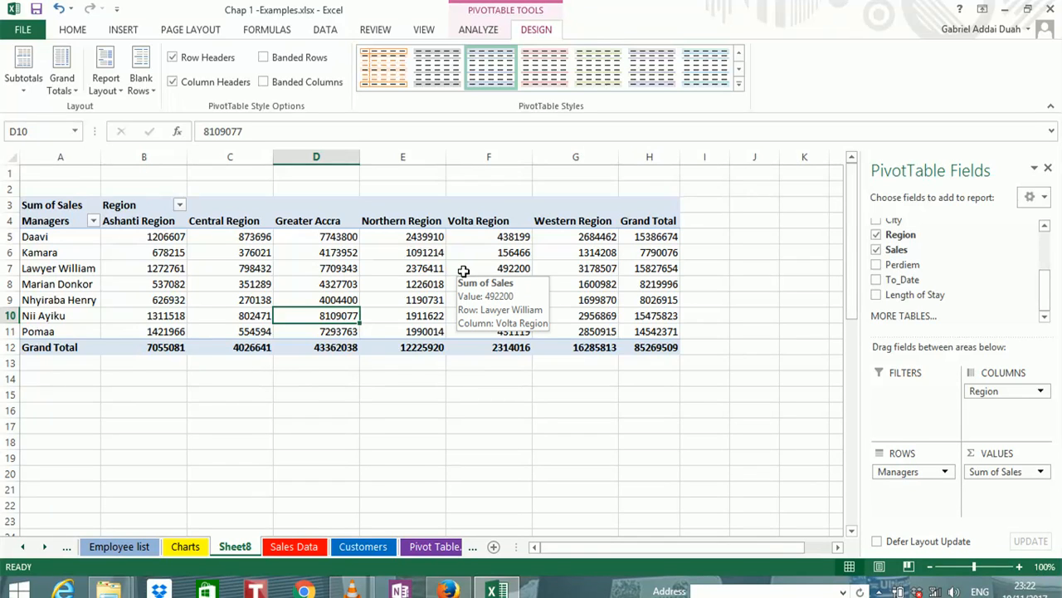
{"action": "mouse_move", "coordinate": [402, 270]}
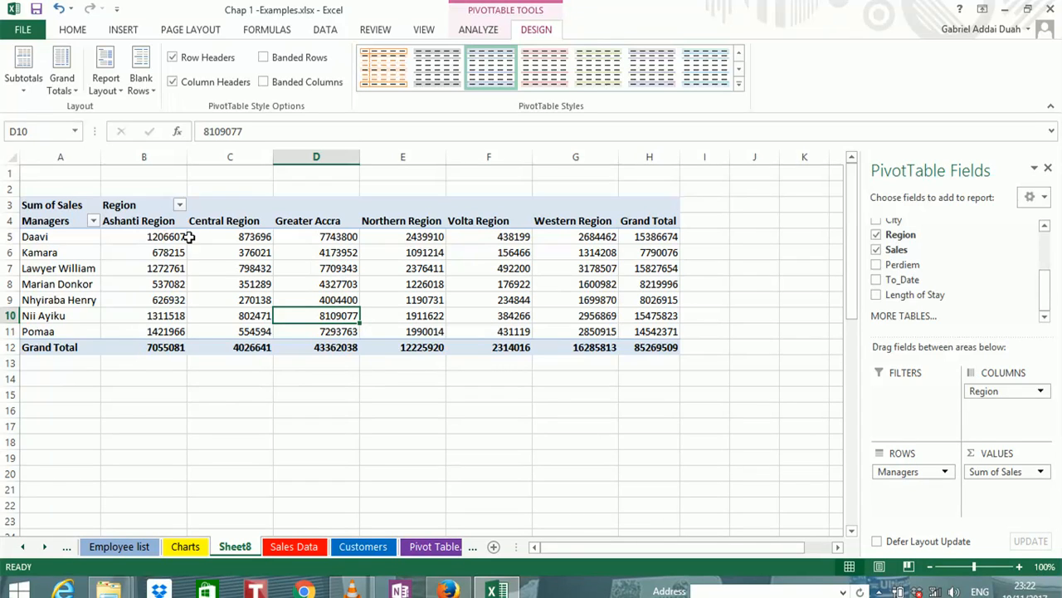
{"action": "mouse_move", "coordinate": [154, 236]}
{"action": "left_click_drag", "start_coordinate": [152, 236], "coordinate": [668, 331]}
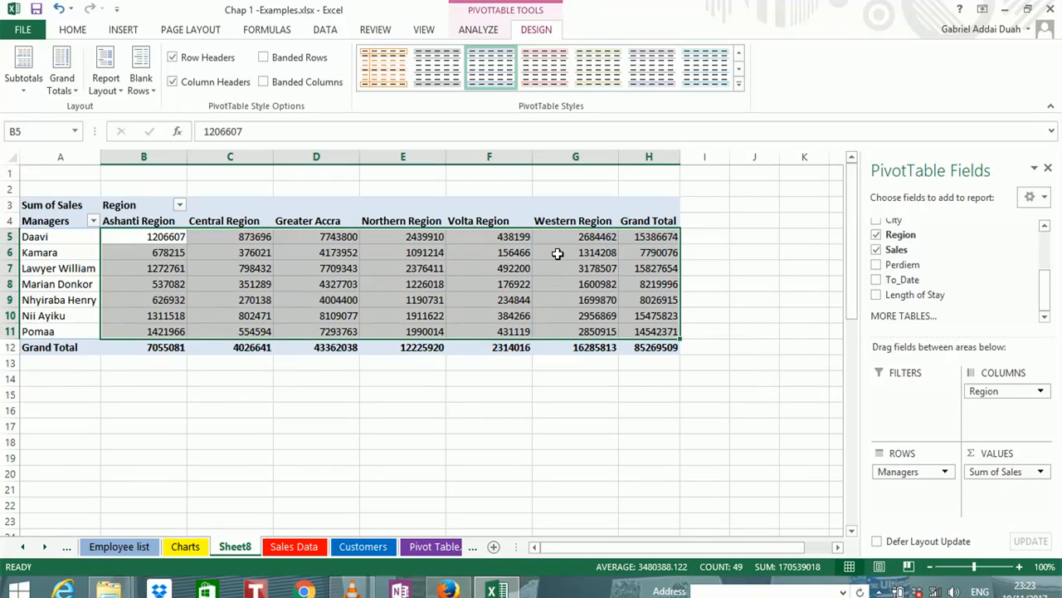
{"action": "mouse_move", "coordinate": [561, 255]}
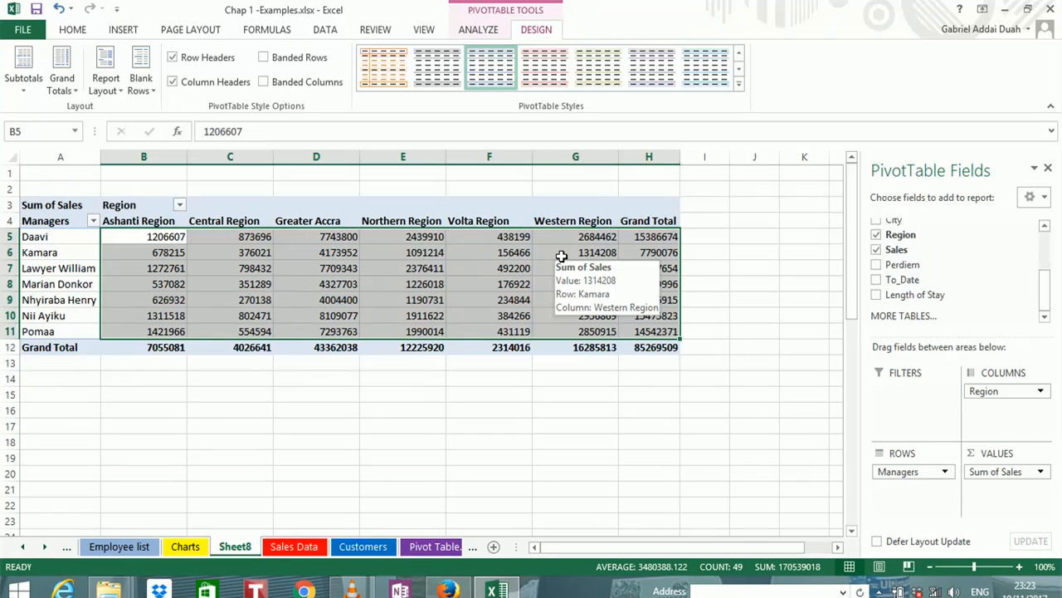
{"action": "left_click_drag", "start_coordinate": [652, 351], "coordinate": [144, 239]}
{"action": "right_click", "coordinate": [144, 239]}
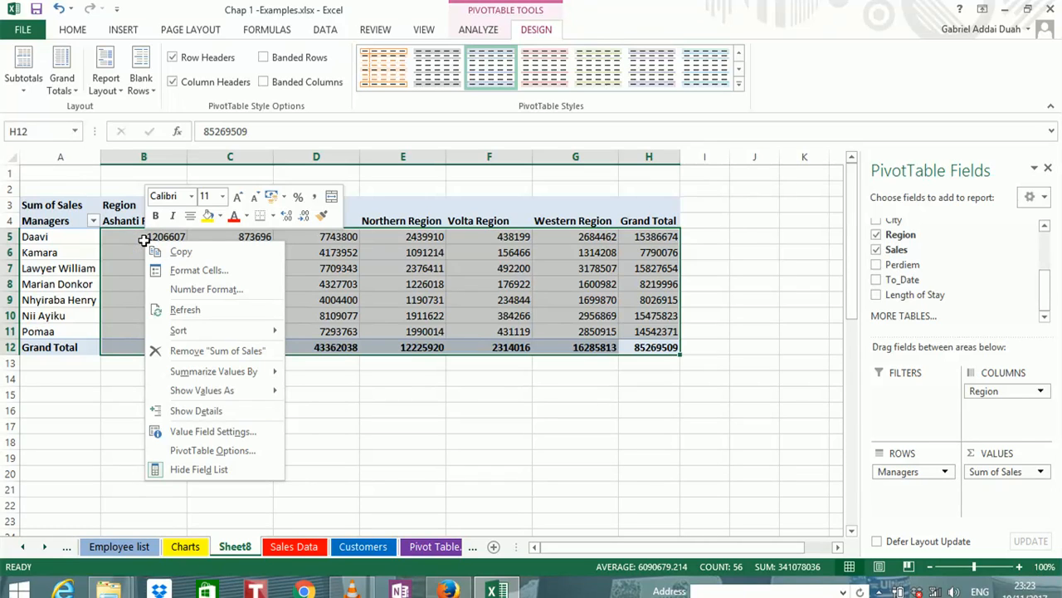
{"action": "left_click", "coordinate": [211, 289]}
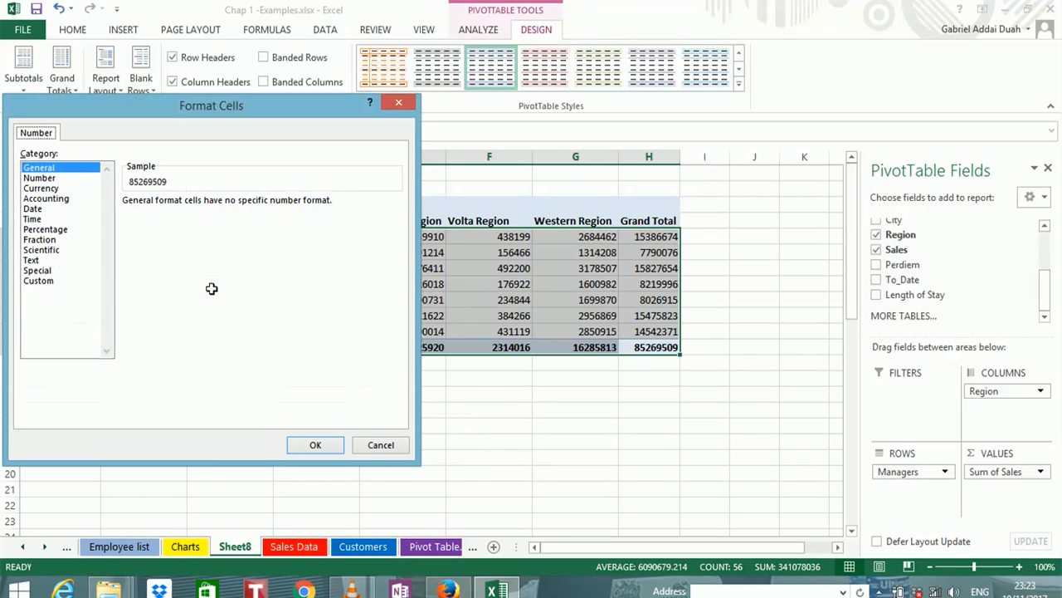
Compare the General, Number, Currency and Accounting format previews for the PivotTable's sales values
{"action": "left_click", "coordinate": [70, 178]}
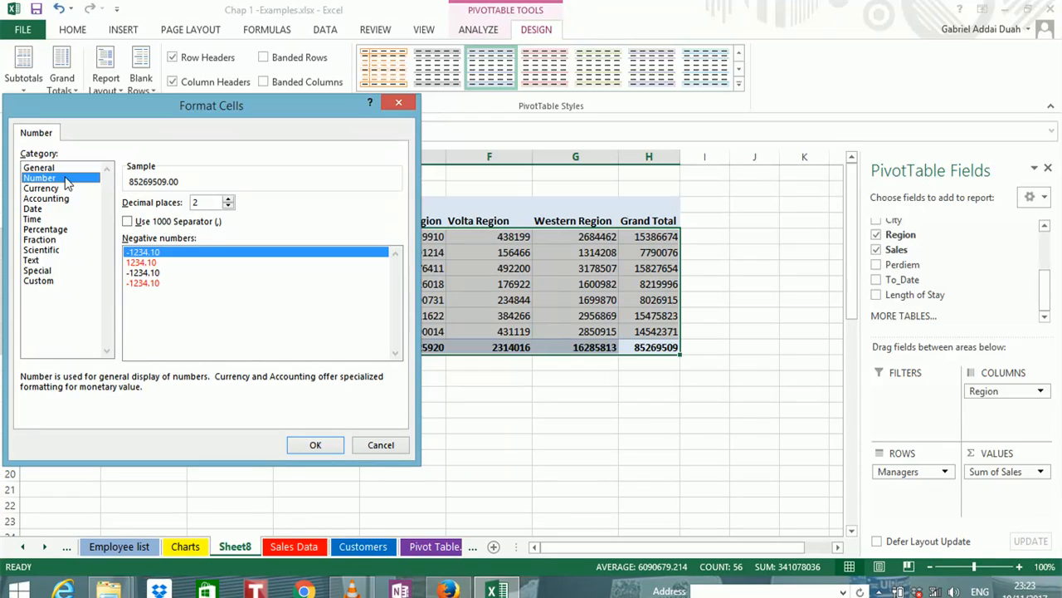
{"action": "left_click", "coordinate": [66, 189]}
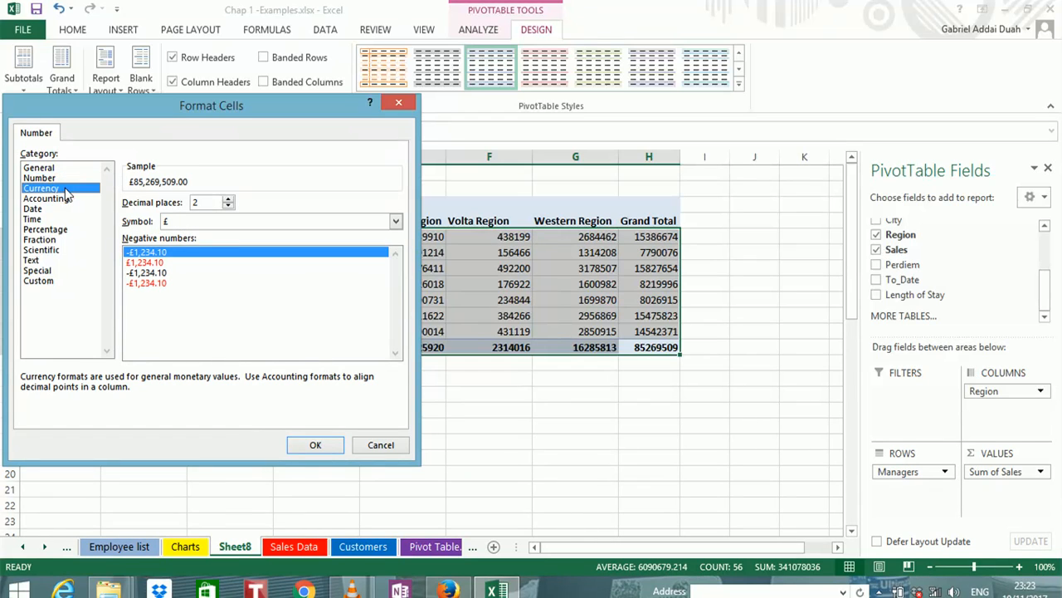
{"action": "left_click", "coordinate": [65, 199]}
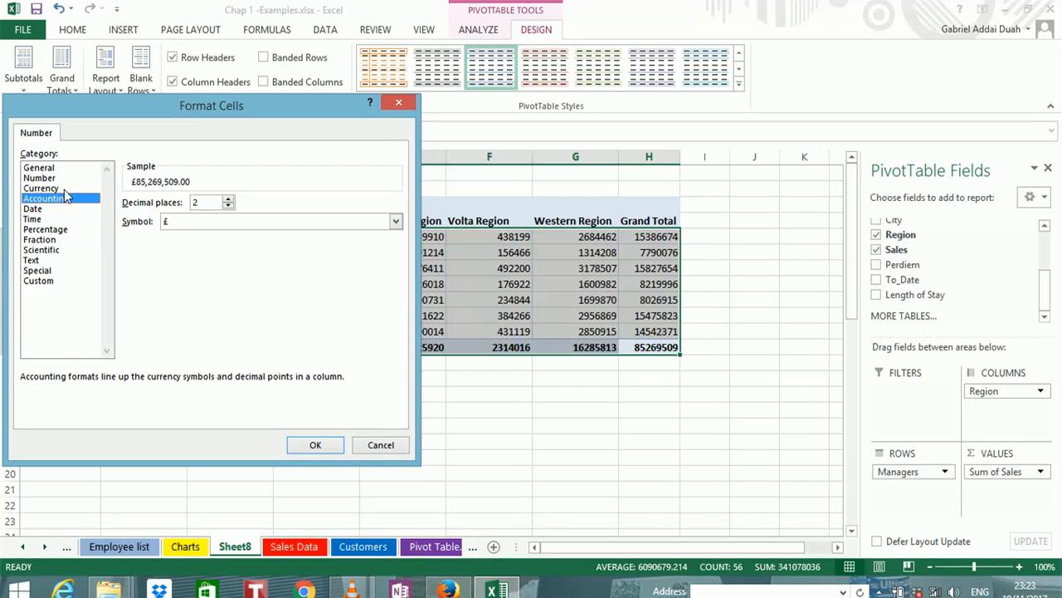
{"action": "left_click", "coordinate": [64, 178]}
{"action": "left_click", "coordinate": [60, 168]}
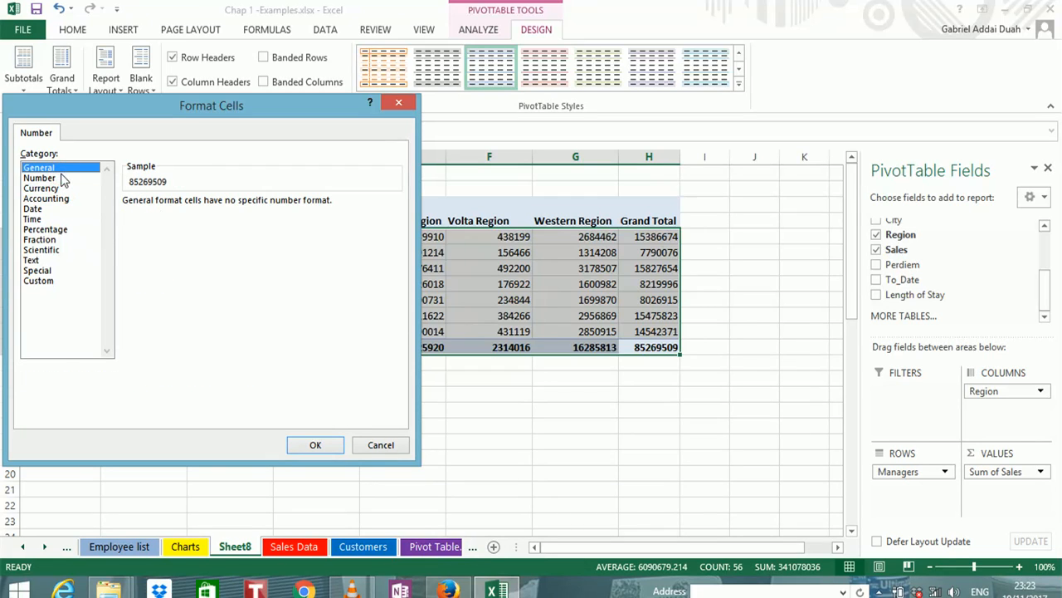
{"action": "left_click", "coordinate": [63, 179]}
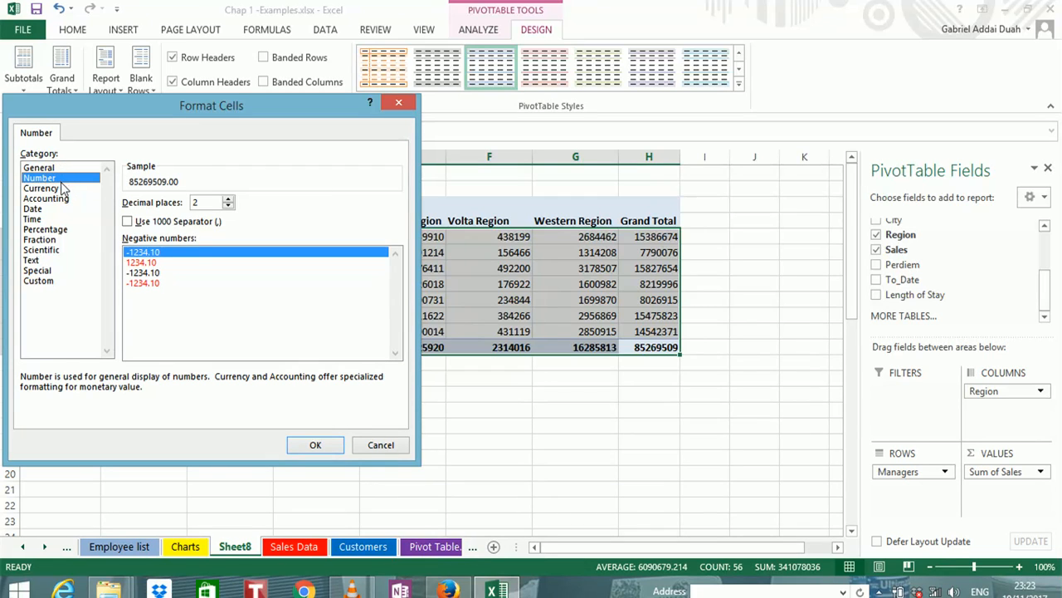
{"action": "left_click", "coordinate": [62, 189]}
{"action": "left_click", "coordinate": [61, 198]}
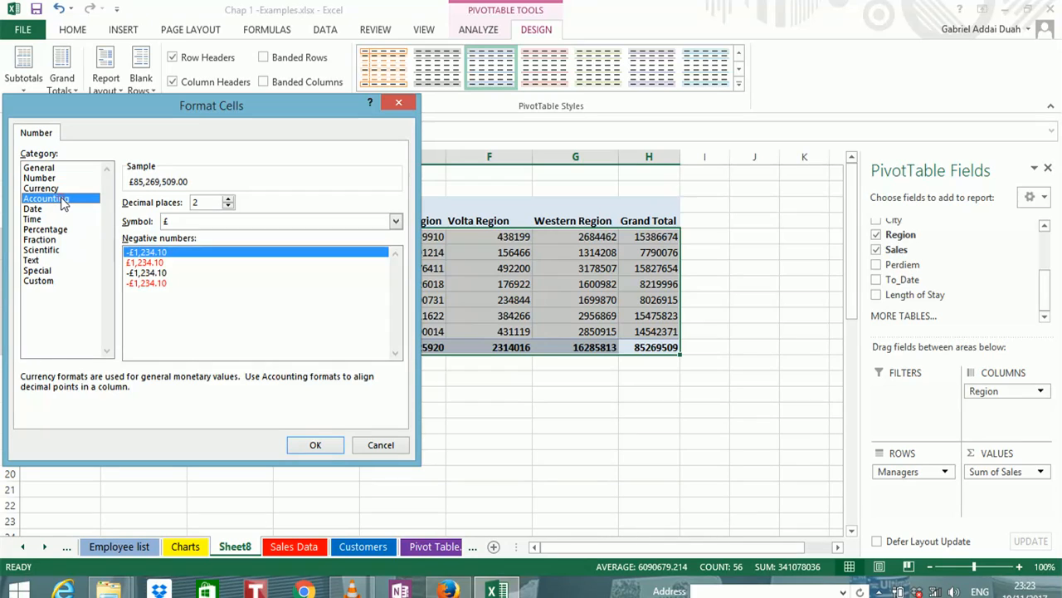
{"action": "left_click", "coordinate": [62, 188]}
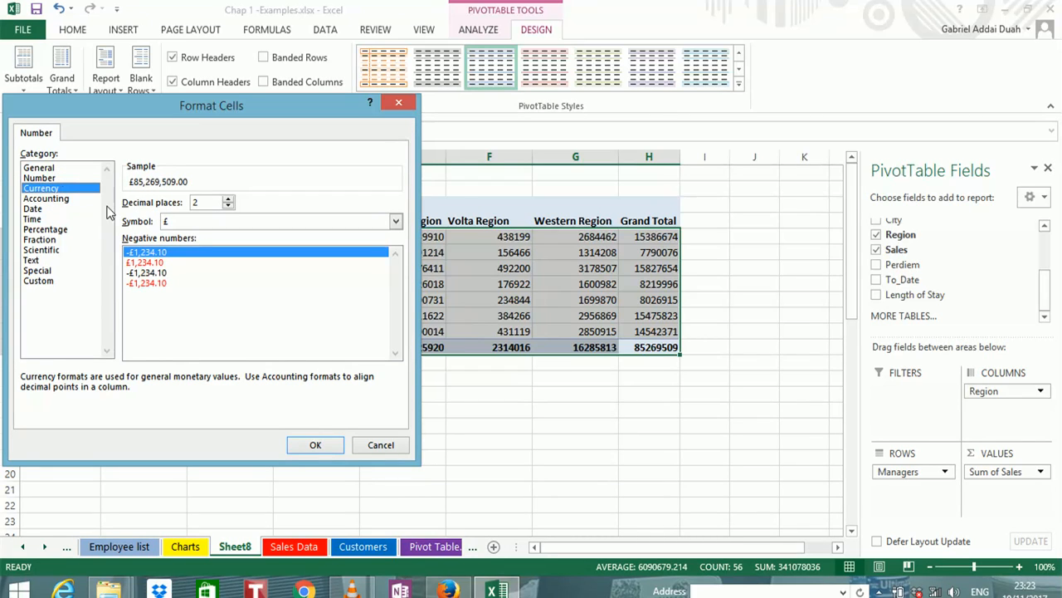
Apply the Accounting format with the £ symbol and 2 decimal places to the PivotTable's sales values
{"action": "left_click", "coordinate": [73, 202]}
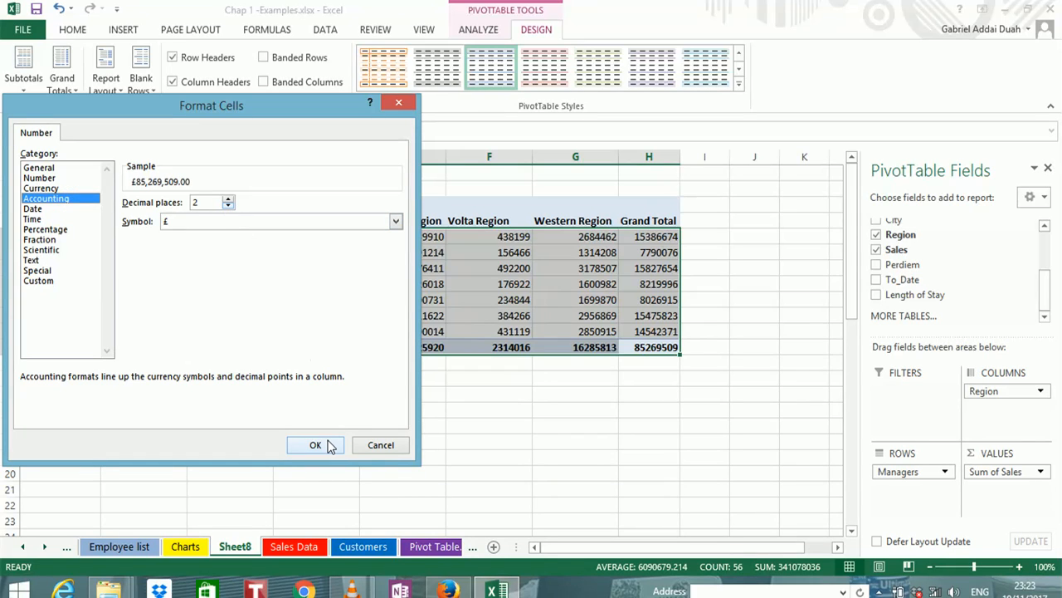
{"action": "left_click", "coordinate": [228, 200]}
{"action": "left_click", "coordinate": [227, 200]}
{"action": "left_click", "coordinate": [227, 200]}
{"action": "left_click", "coordinate": [227, 200]}
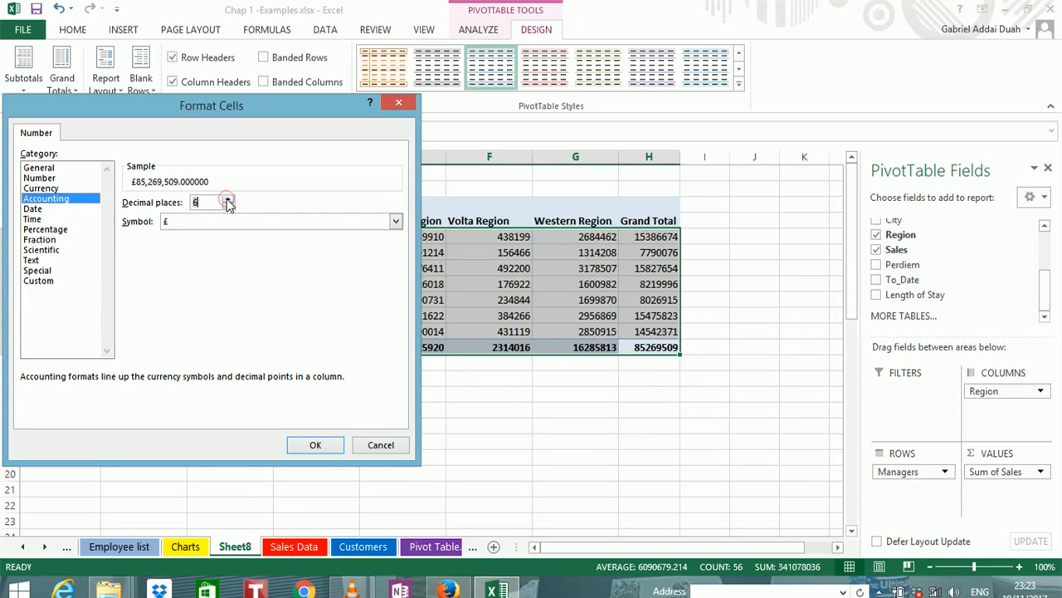
{"action": "left_click", "coordinate": [227, 205]}
{"action": "left_click", "coordinate": [228, 205]}
{"action": "left_click", "coordinate": [228, 205]}
{"action": "left_click", "coordinate": [228, 205]}
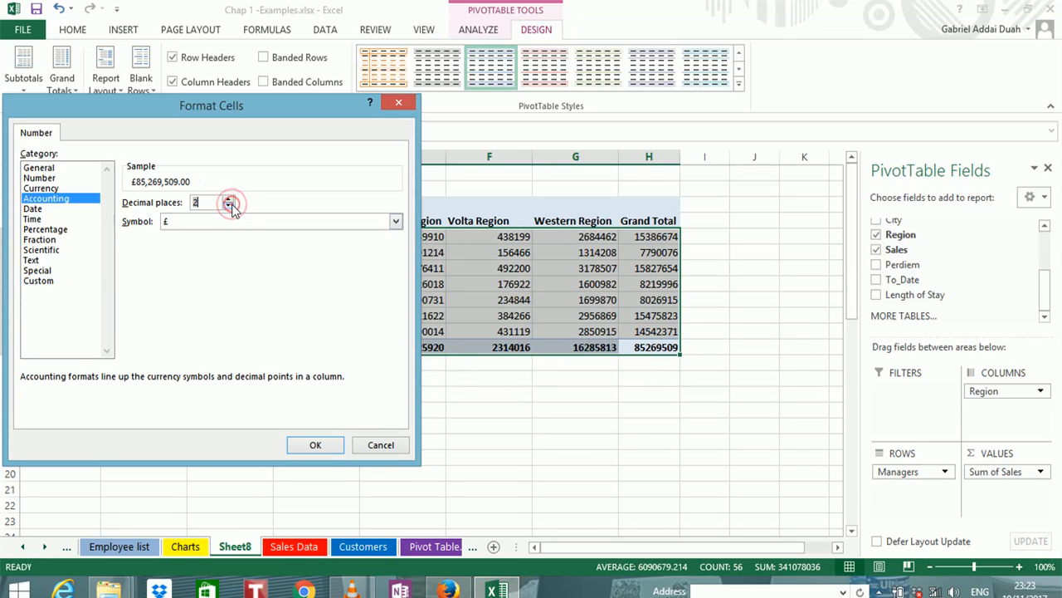
{"action": "left_click", "coordinate": [318, 445]}
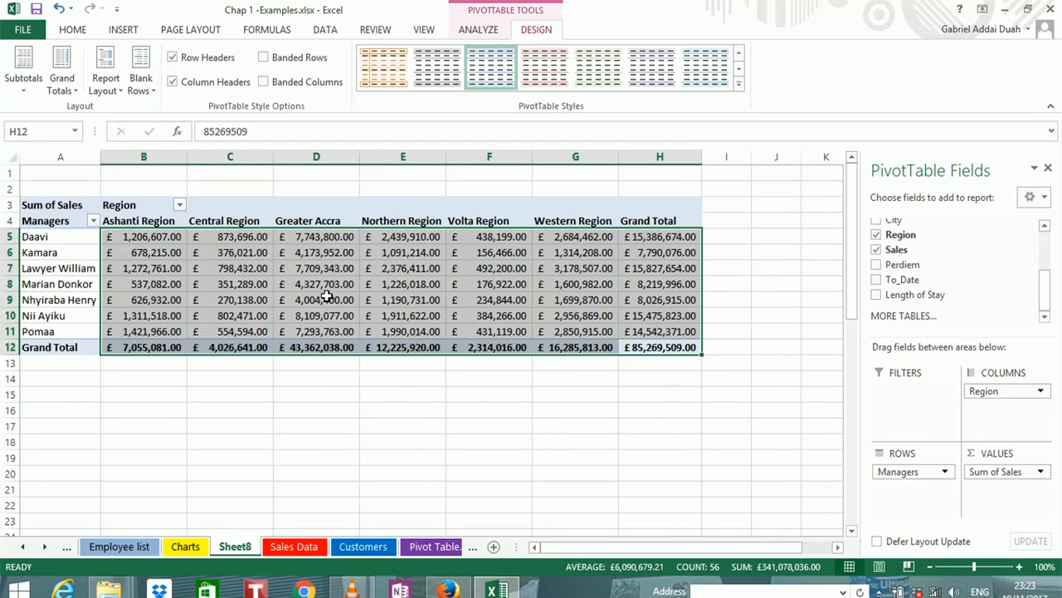
Set the Accounting format of the PivotTable's sales values to 0 decimal places
{"action": "mouse_move", "coordinate": [341, 259]}
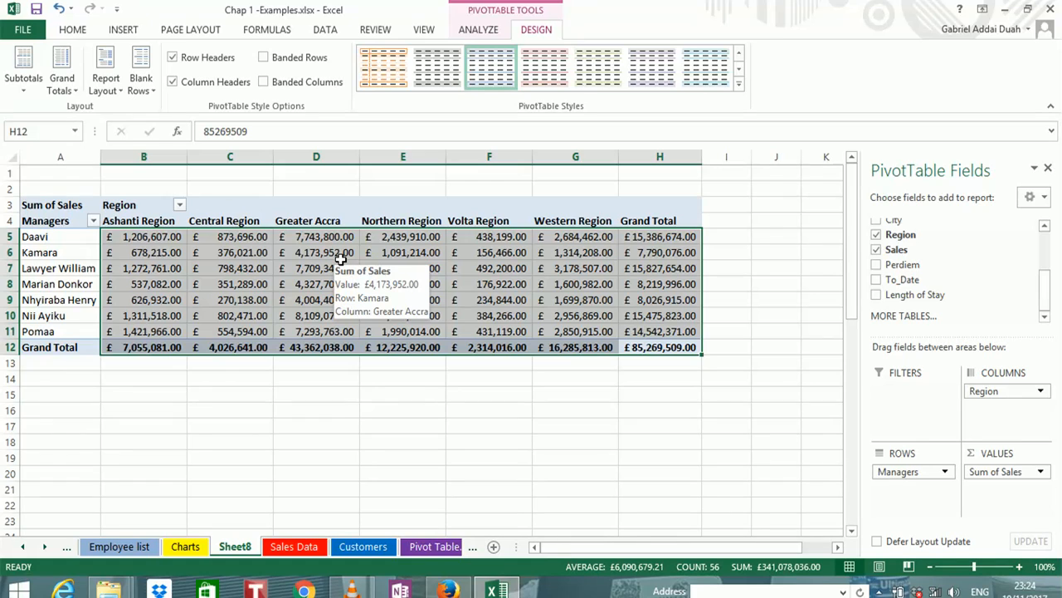
{"action": "right_click", "coordinate": [340, 259]}
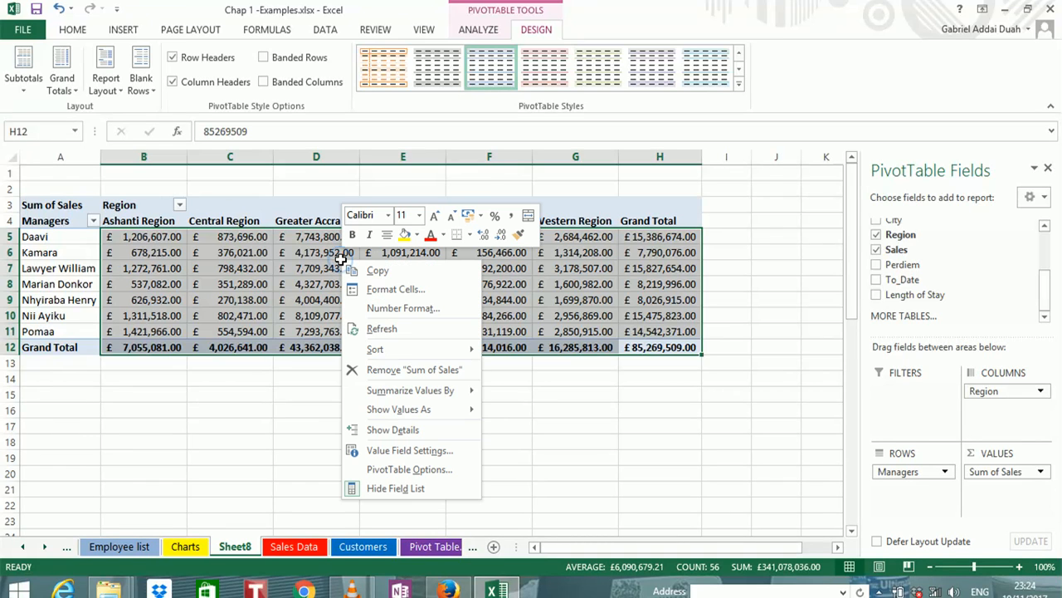
{"action": "left_click", "coordinate": [403, 308]}
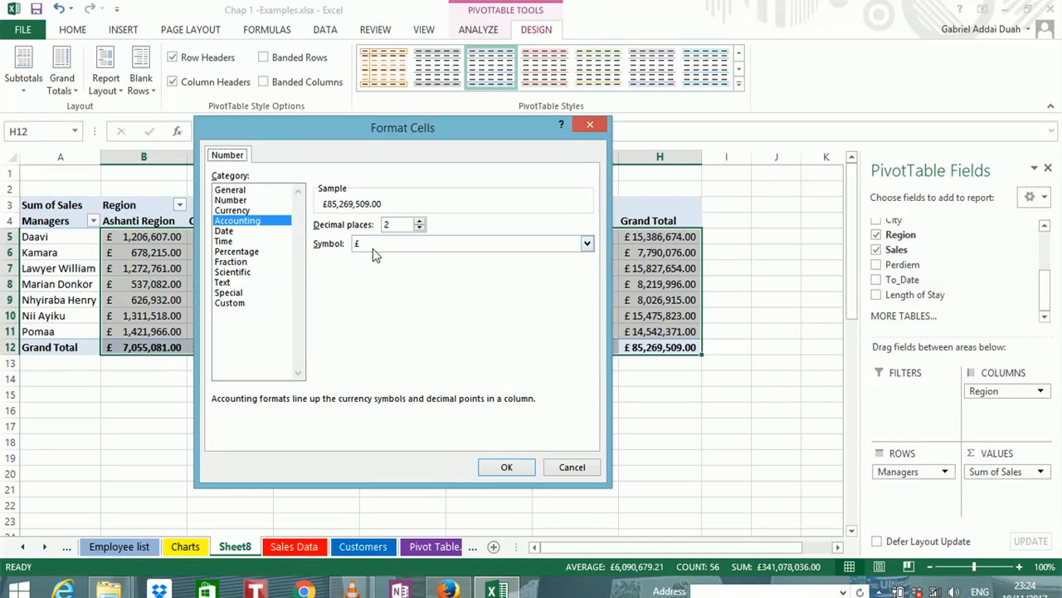
{"action": "left_click", "coordinate": [420, 222]}
{"action": "left_click", "coordinate": [421, 229]}
{"action": "left_click", "coordinate": [506, 469]}
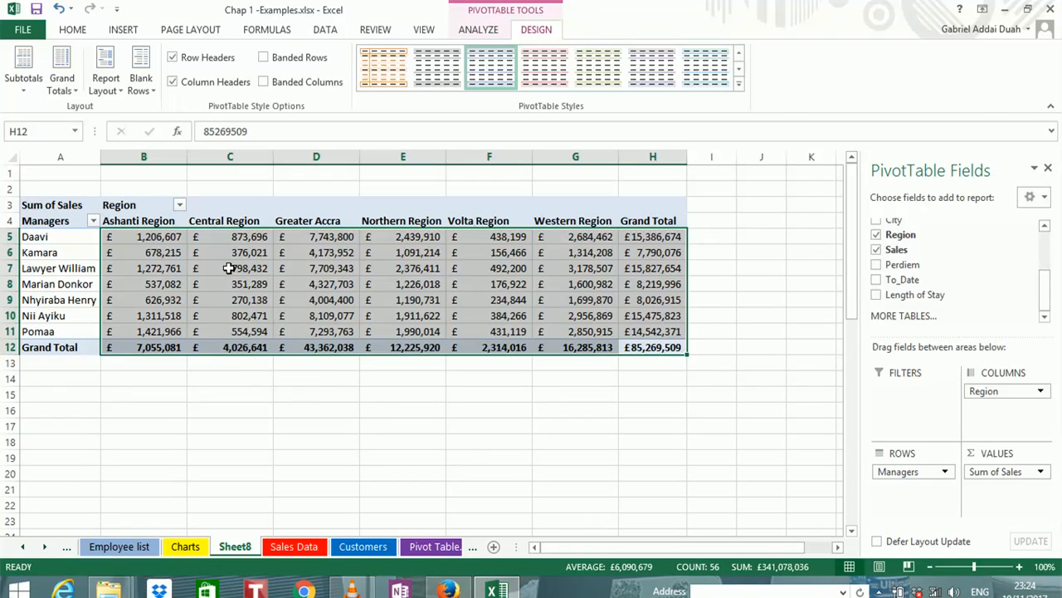
Examine the individual managers' rows and their sales across the regions in the formatted PivotTable
{"action": "left_click", "coordinate": [50, 253]}
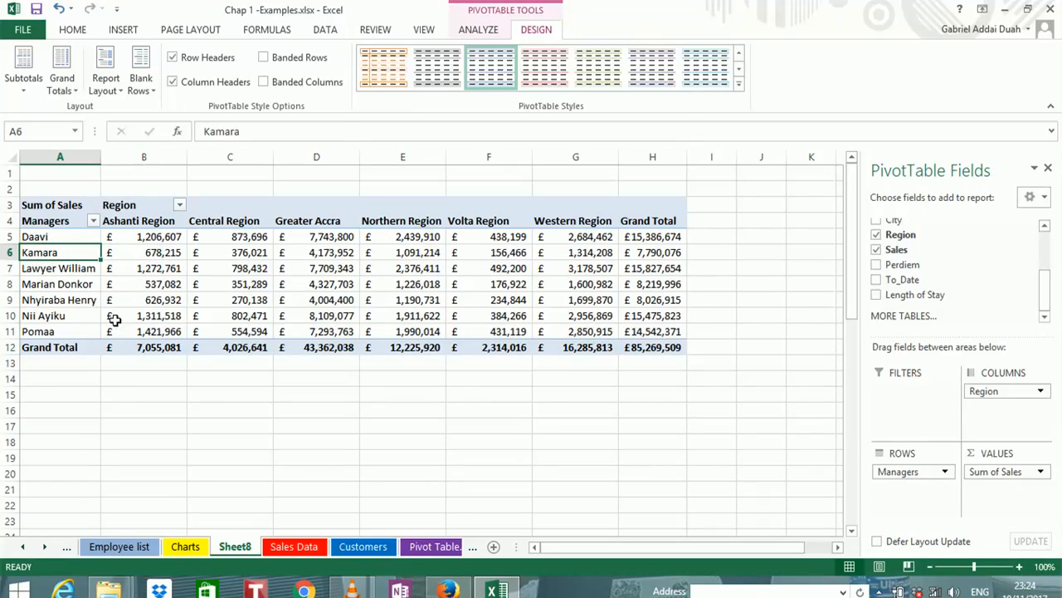
{"action": "mouse_move", "coordinate": [149, 251]}
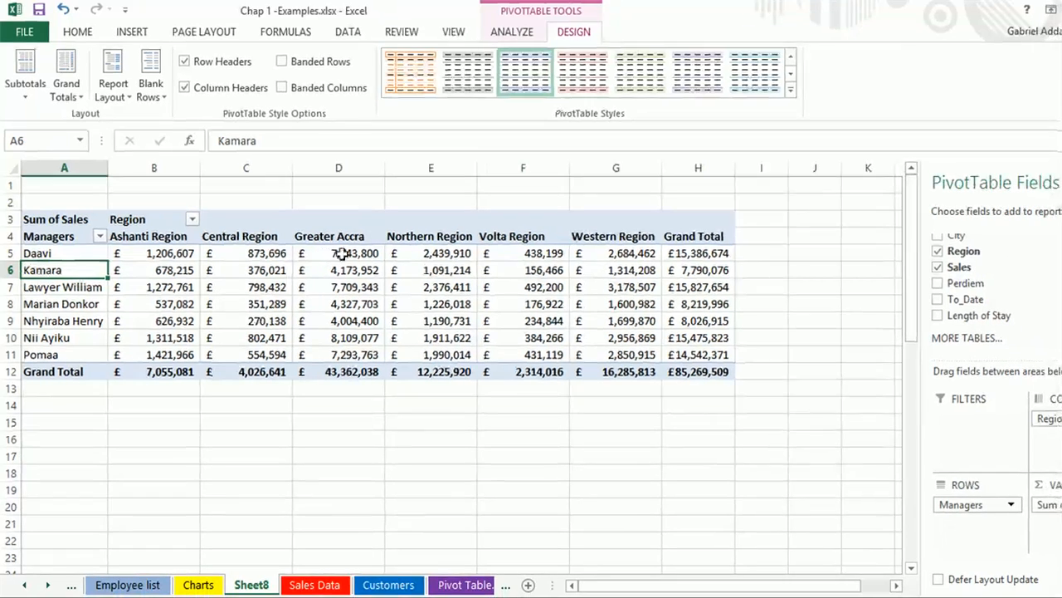
{"action": "mouse_move", "coordinate": [452, 269]}
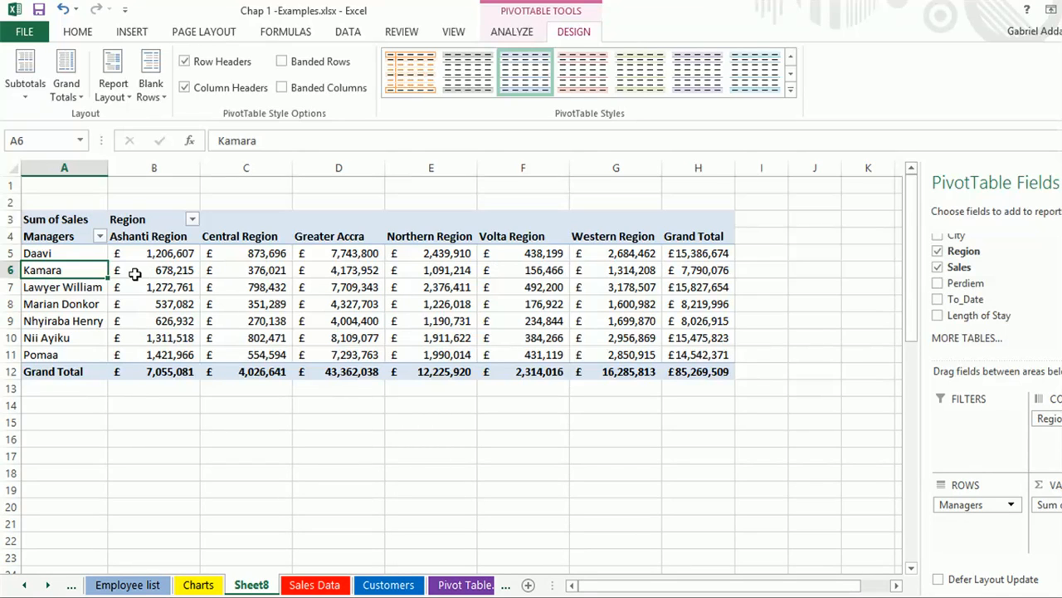
{"action": "mouse_move", "coordinate": [130, 273]}
{"action": "mouse_move", "coordinate": [696, 272]}
{"action": "mouse_move", "coordinate": [170, 274]}
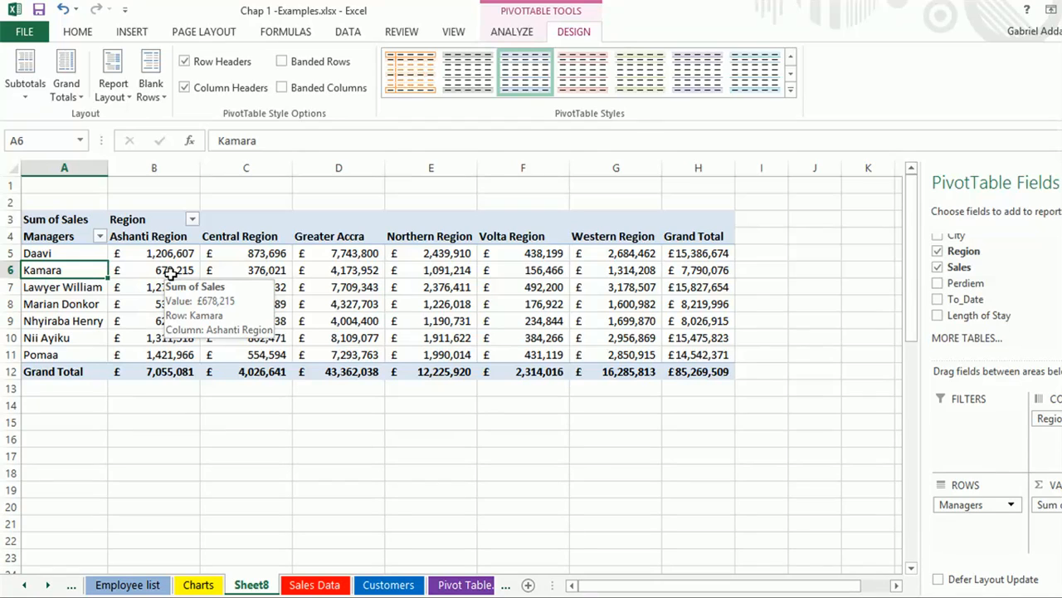
{"action": "left_click", "coordinate": [30, 324]}
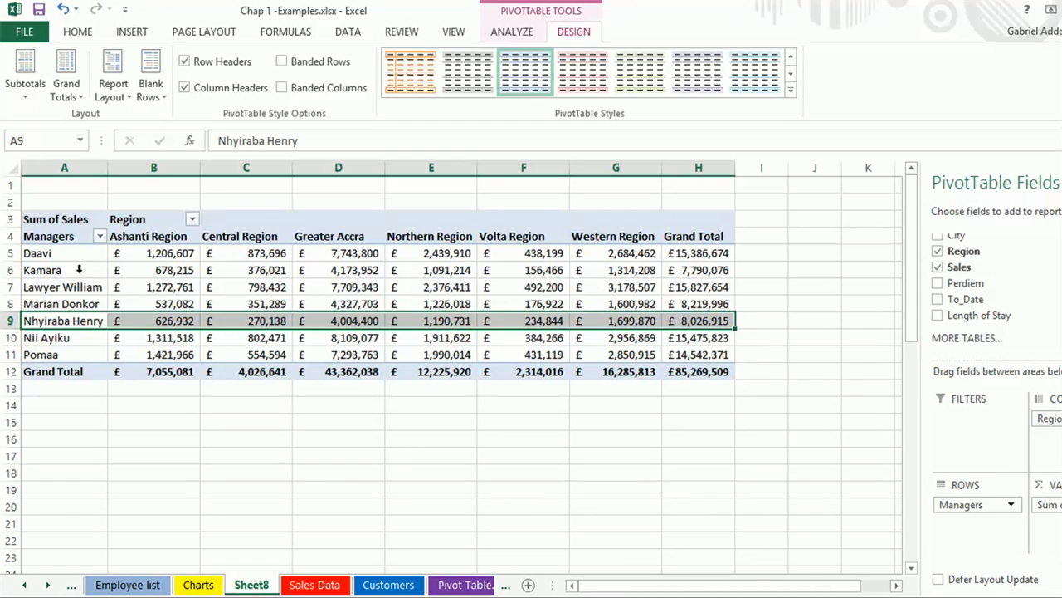
{"action": "left_click", "coordinate": [64, 296]}
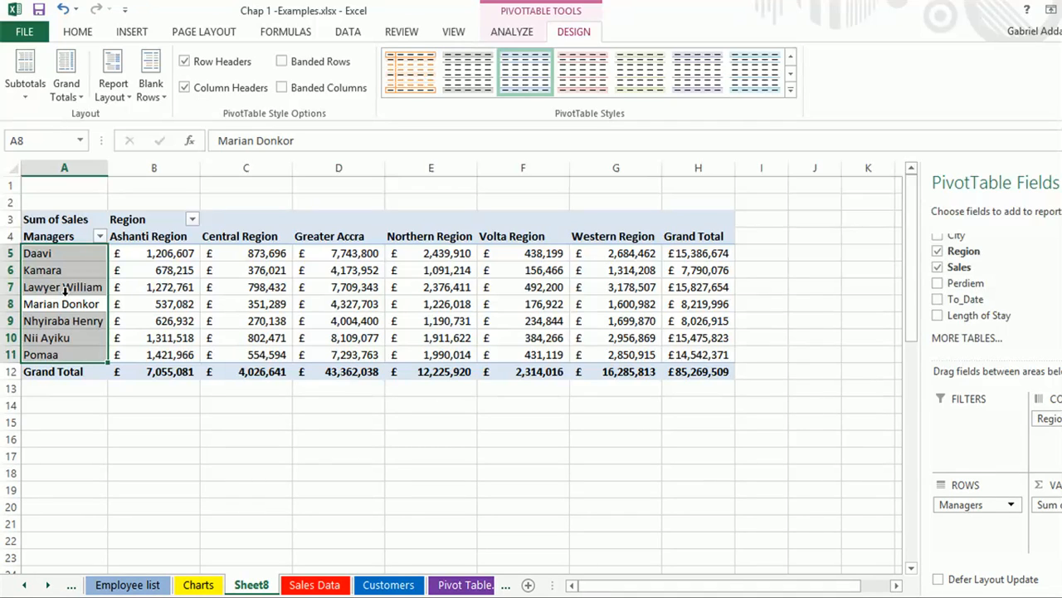
{"action": "left_click", "coordinate": [174, 305]}
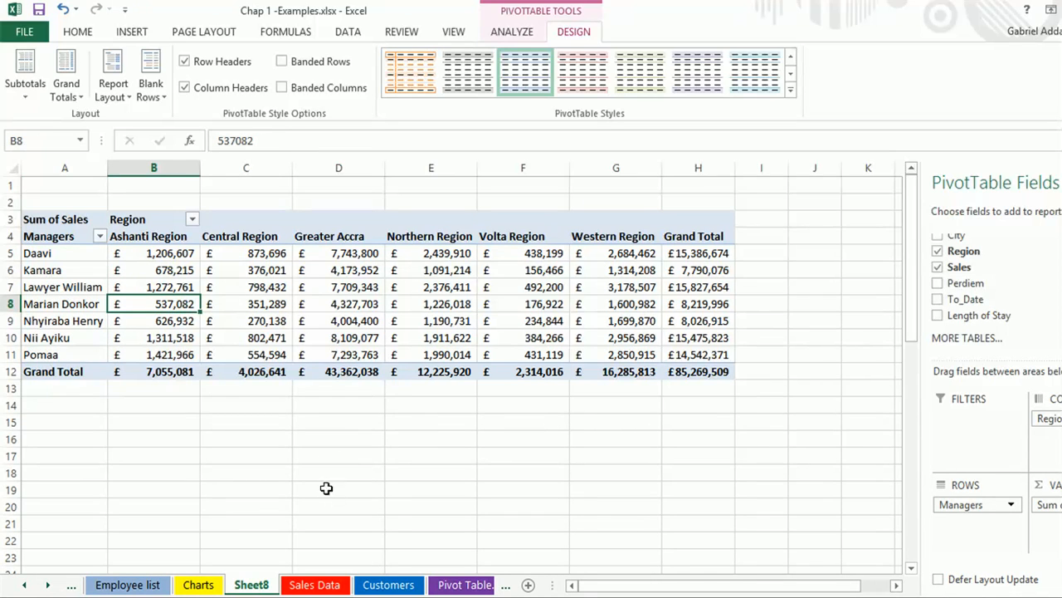
{"action": "mouse_move", "coordinate": [170, 267]}
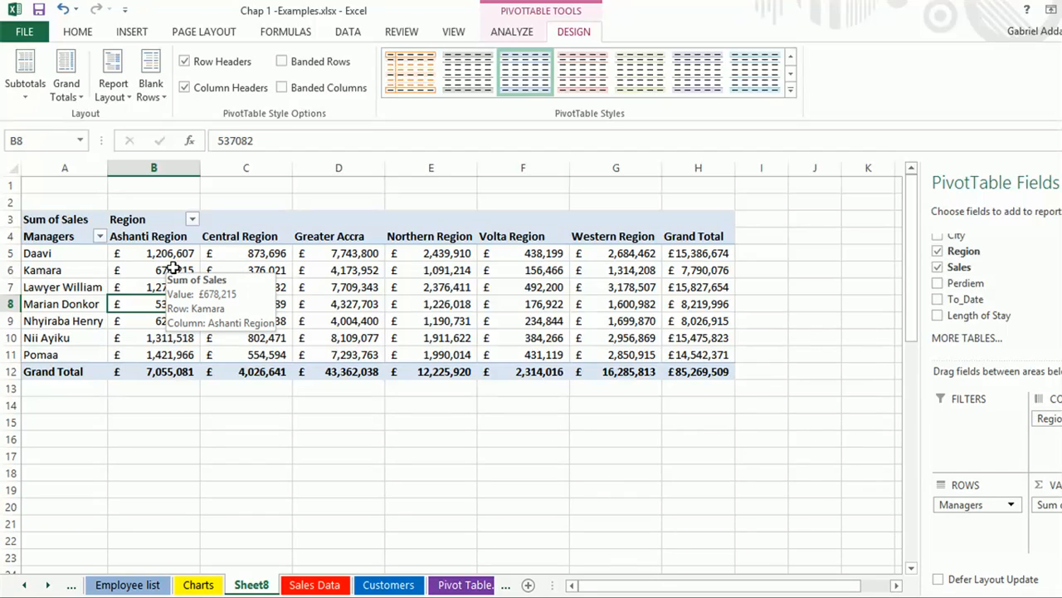